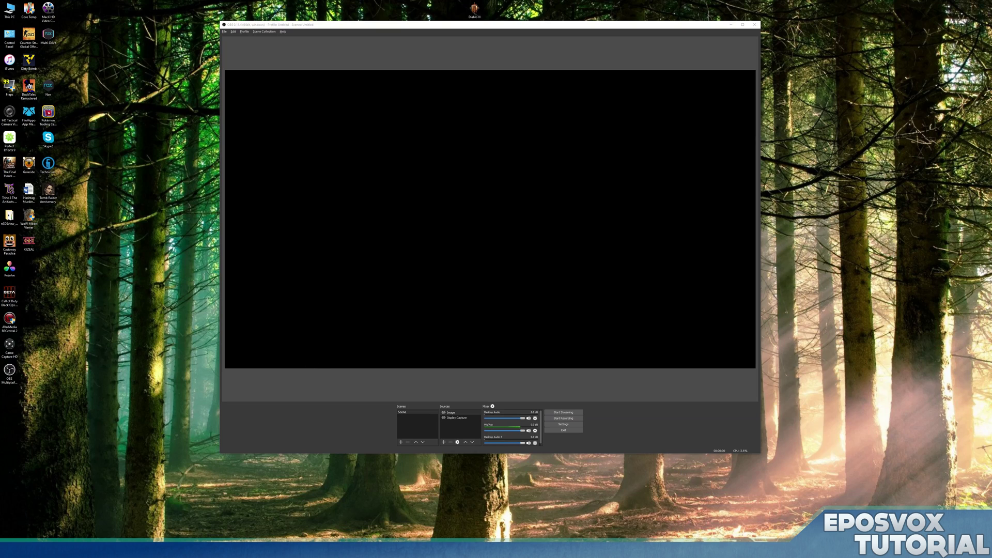
# Bring the OBS Studio window with the default Scene to the front.
pyautogui.click(264, 300)
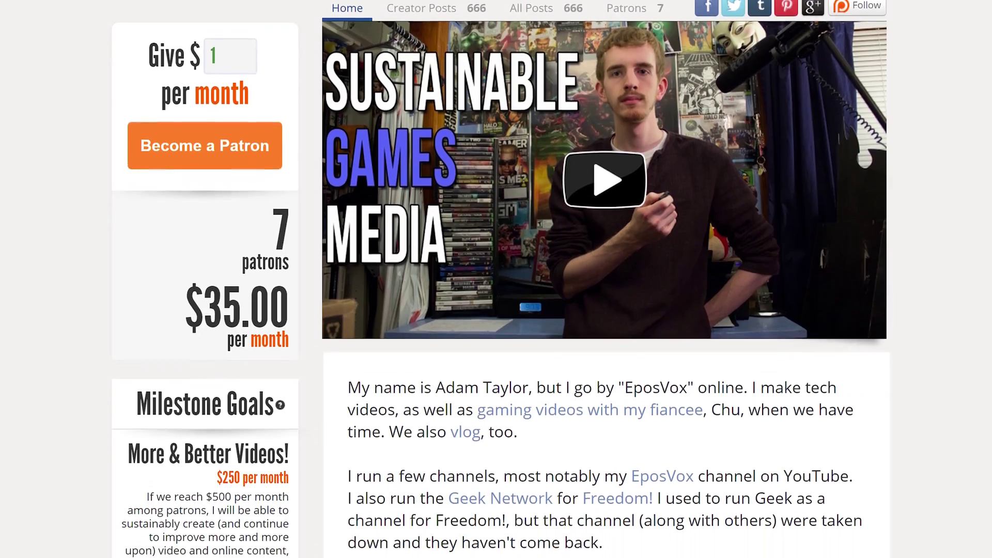
pyautogui.scroll(-5, 604, 279)
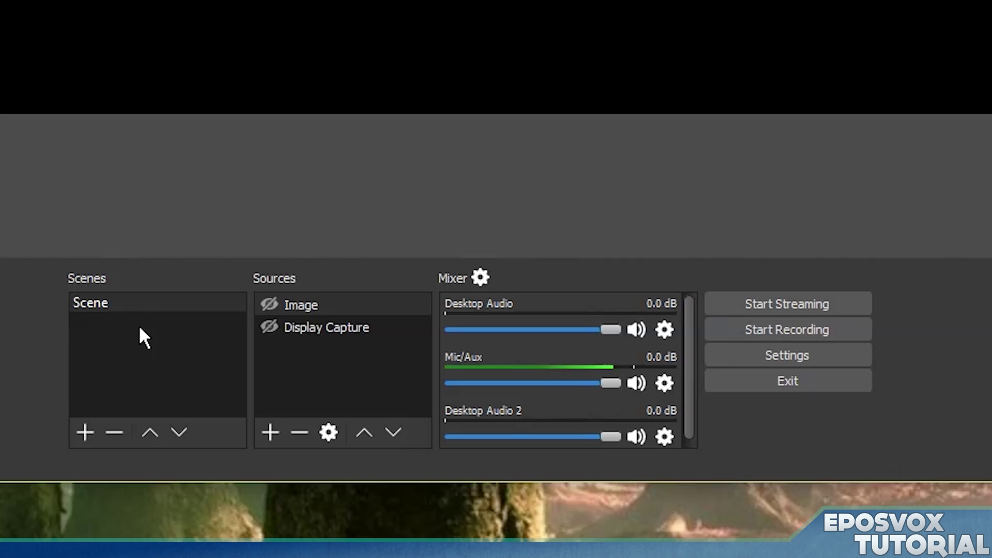
# Show and then hide the Image source, then open its right-click options.
pyautogui.click(269, 304)
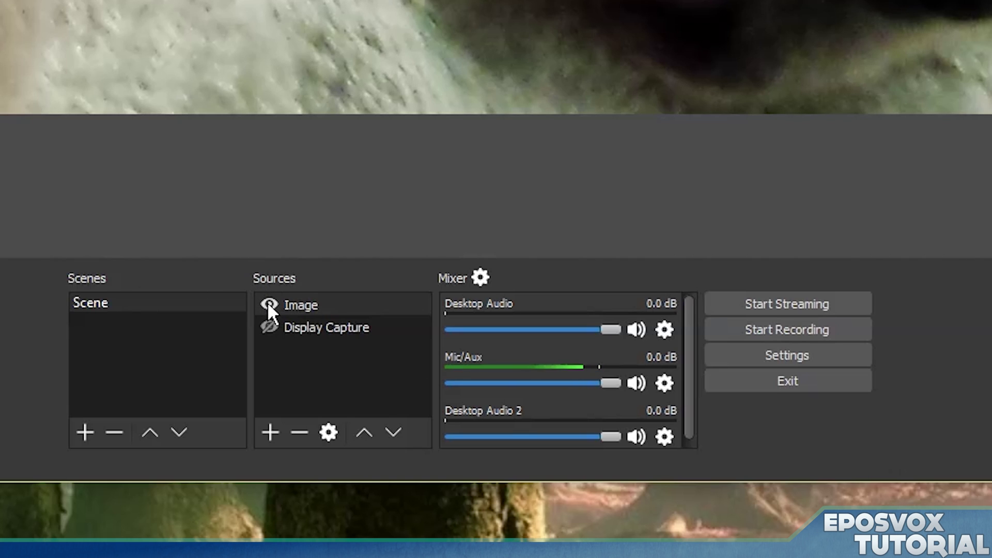
pyautogui.click(268, 302)
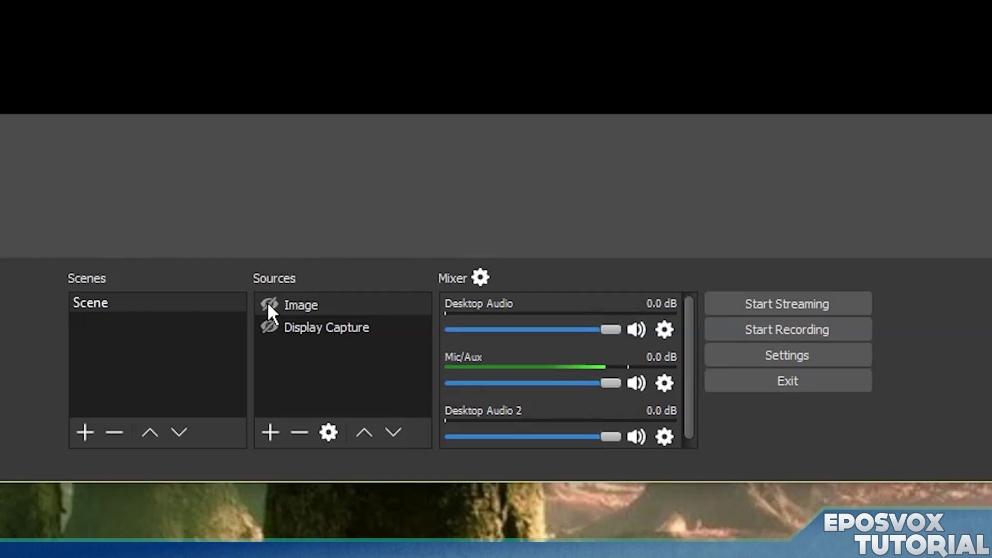
pyautogui.rightClick(294, 307)
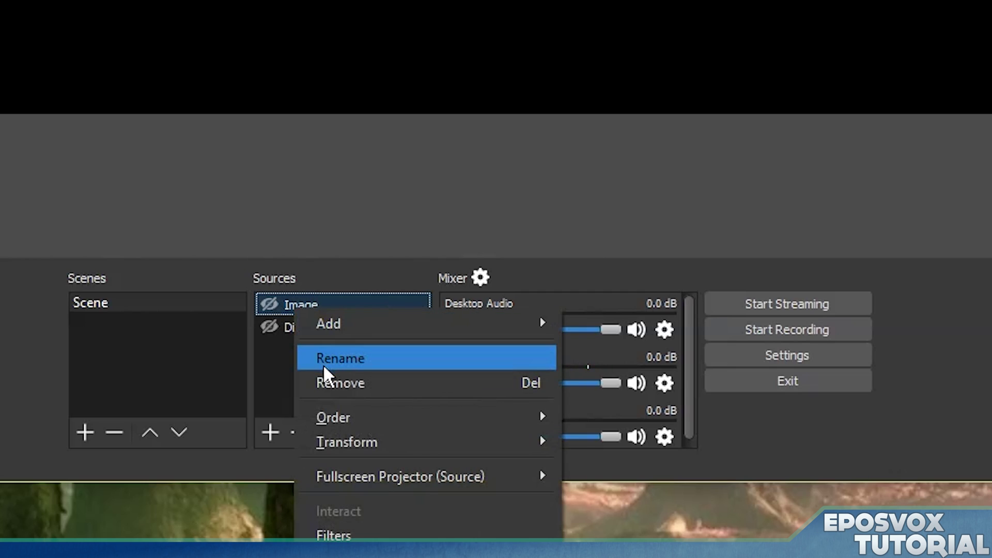
# Delete the Image source and remove the Display Capture source, leaving the Scene empty.
pyautogui.press('Escape')
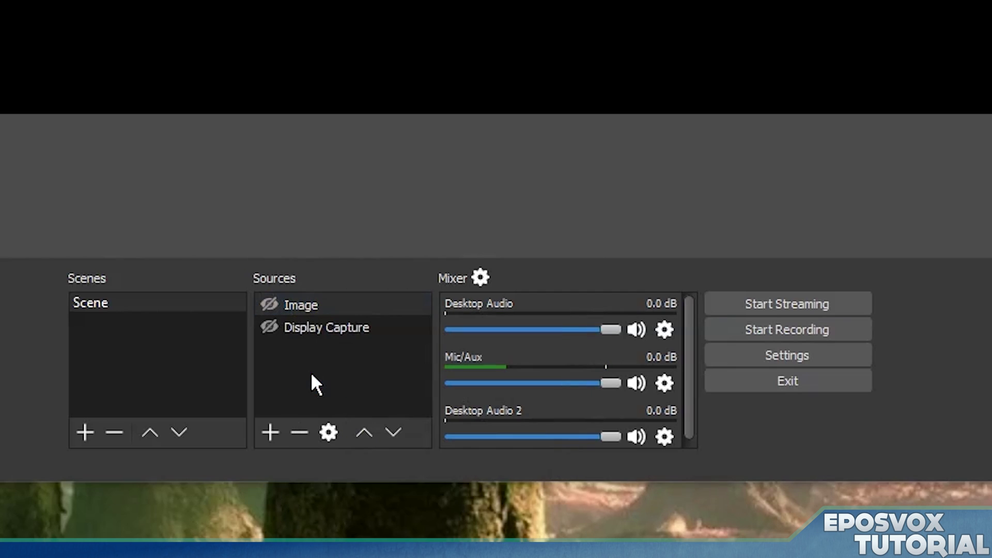
pyautogui.press('Delete')
pyautogui.rightClick(374, 310)
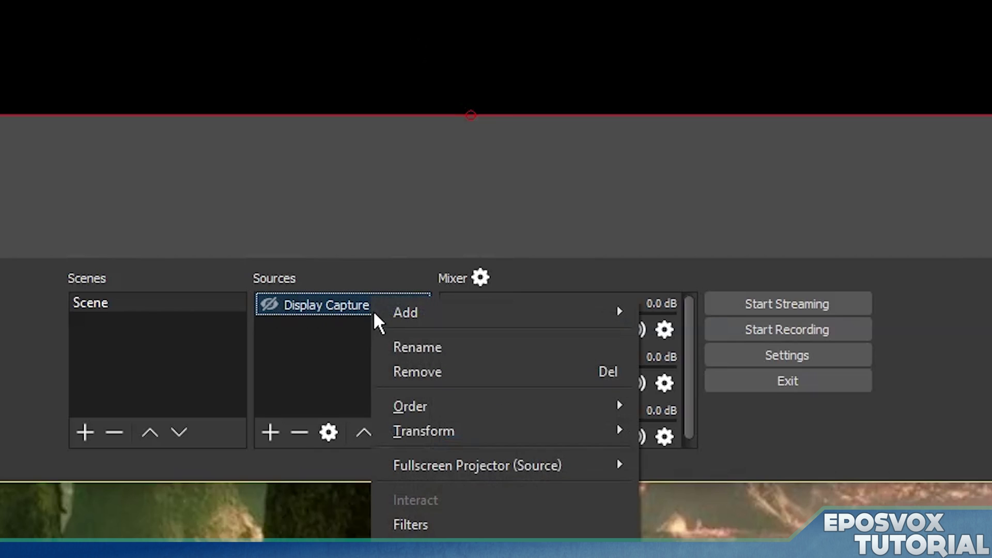
pyautogui.click(396, 381)
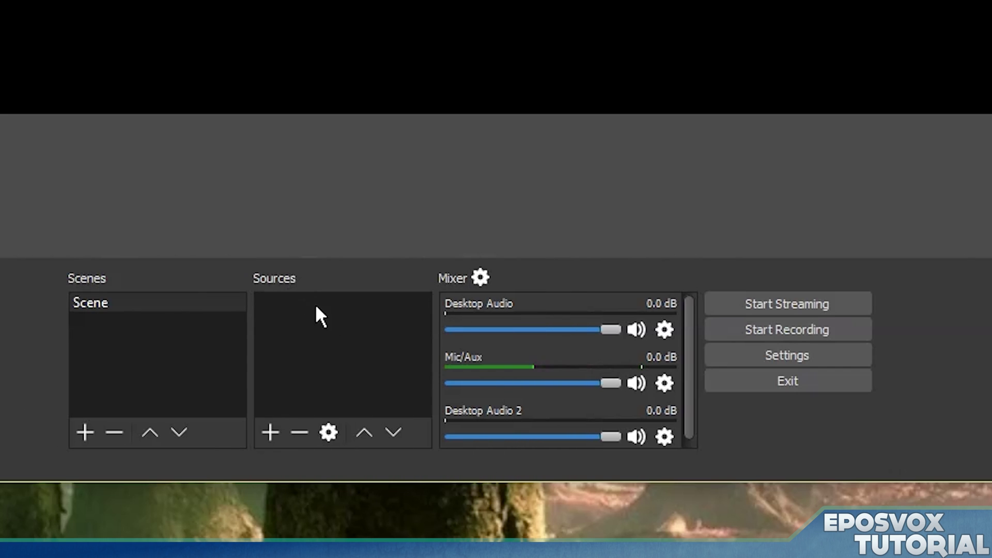
pyautogui.rightClick(285, 310)
# Add a Display Capture named 1080pMonitor capturing Display 1 (1920x1080), then hide it.
pyautogui.moveTo(339, 330)
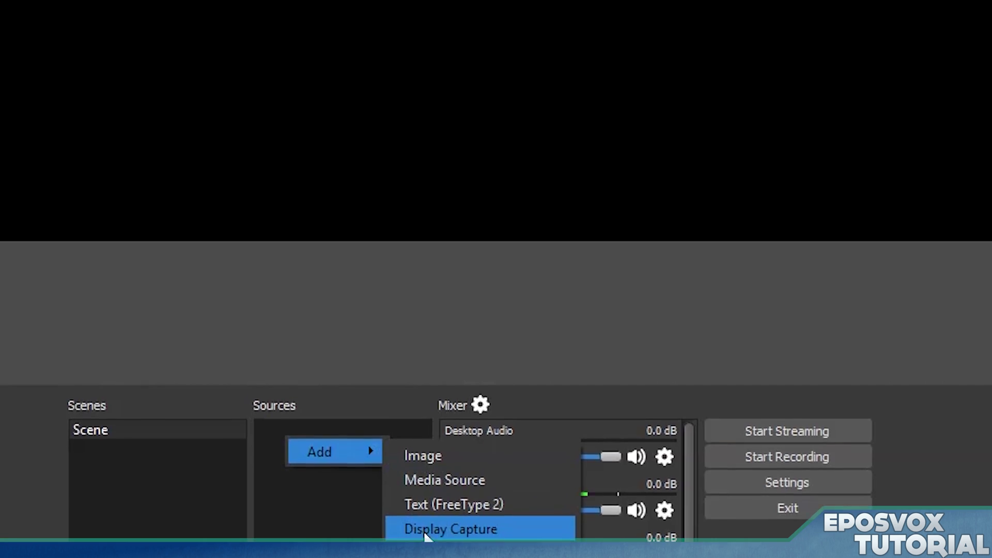
pyautogui.click(420, 404)
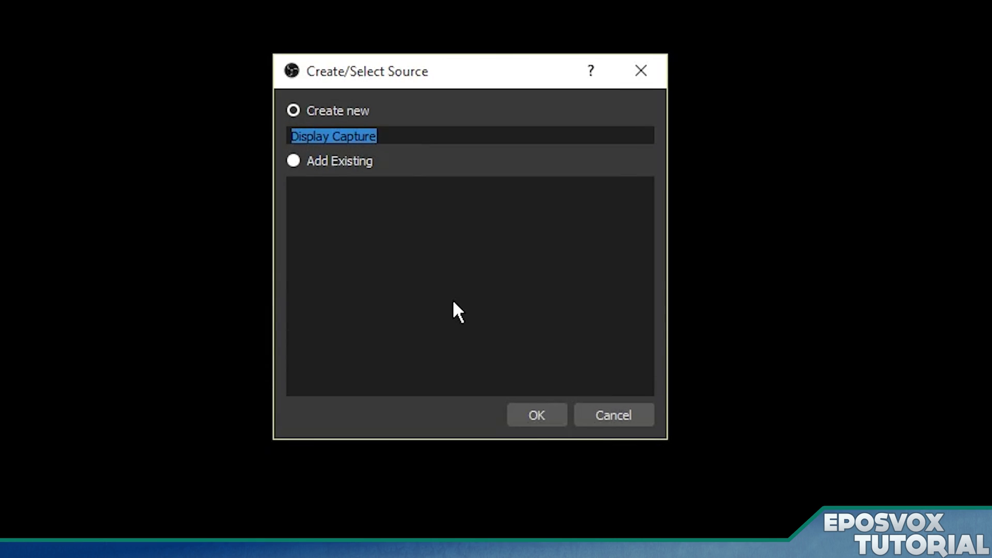
pyautogui.write('1080pMonit')
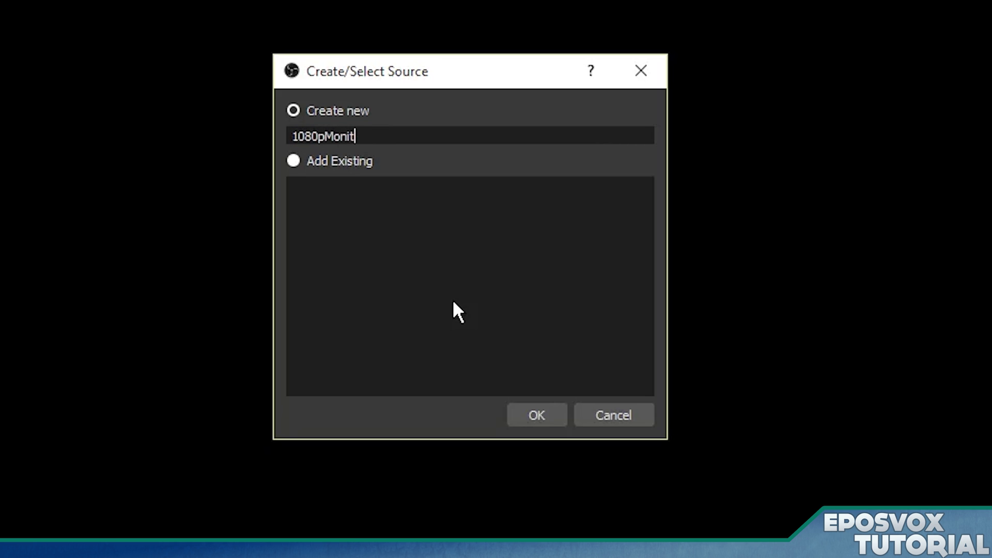
pyautogui.write('or')
pyautogui.press('Return')
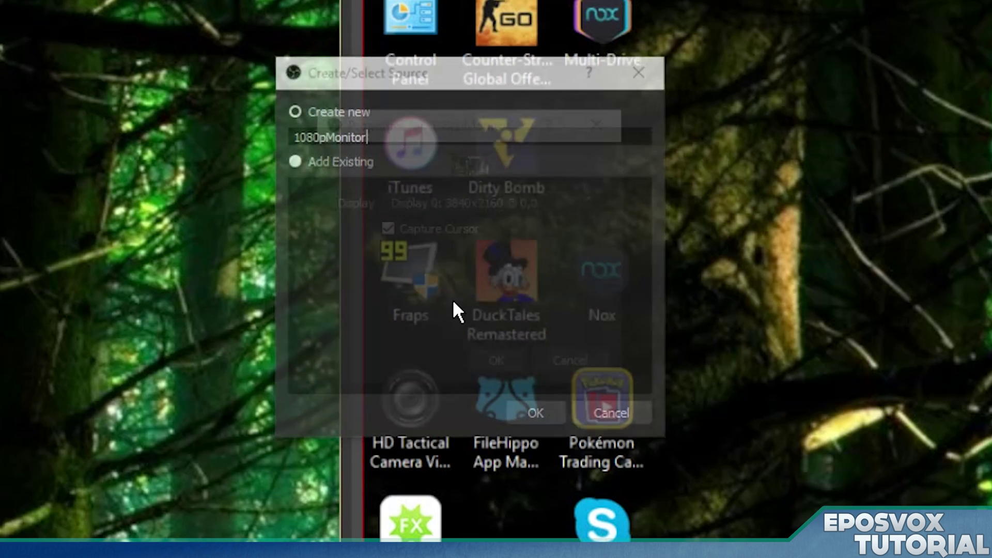
pyautogui.click(456, 193)
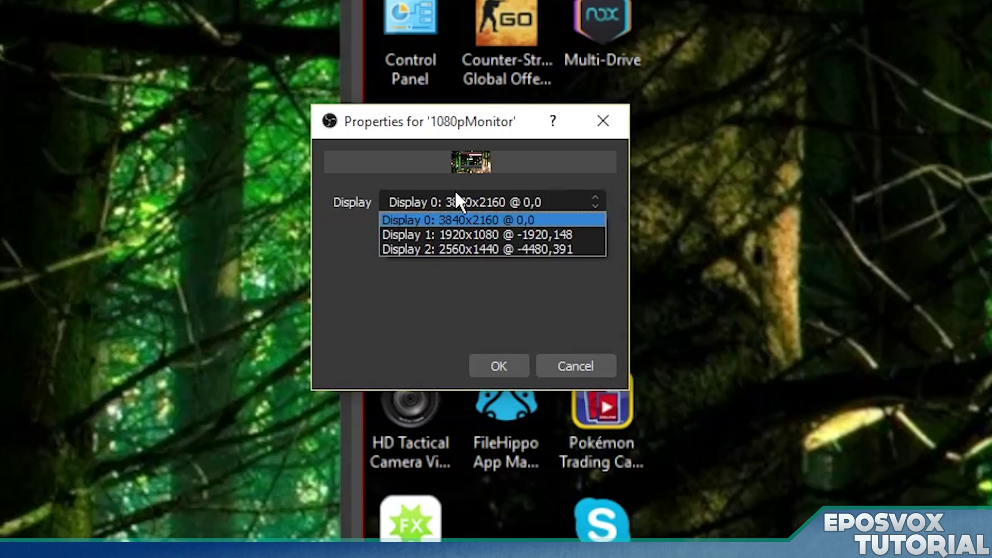
pyautogui.click(483, 235)
pyautogui.click(522, 359)
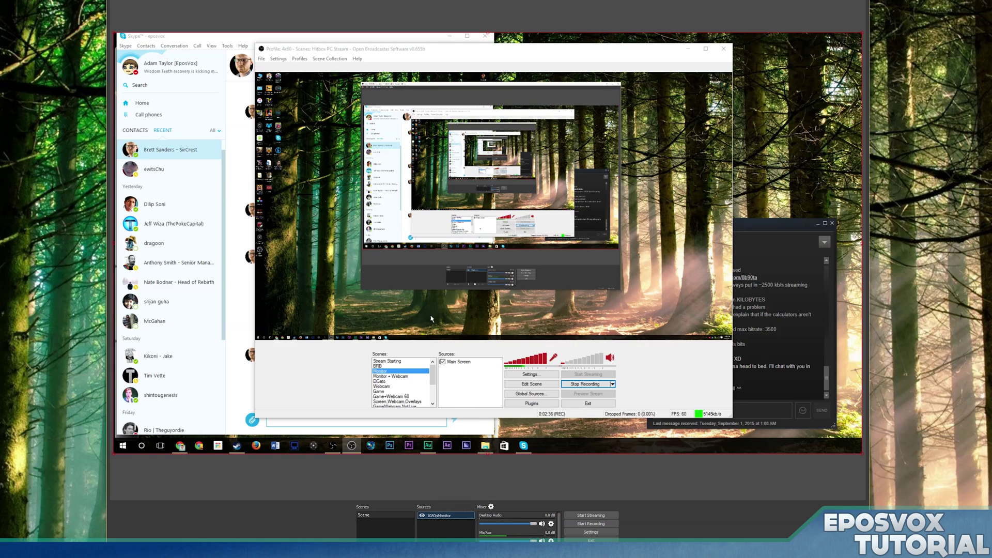
pyautogui.click(421, 515)
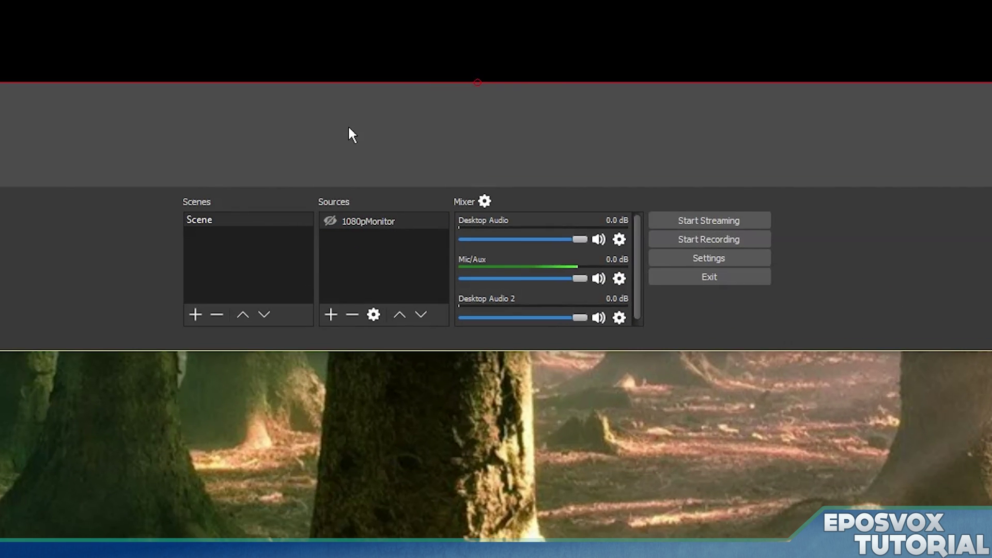
# Add an Image source using Ditty Pro Layout.png from Dropbox\StreamFiles, keeping 1080pMonitor hidden.
pyautogui.click(330, 221)
pyautogui.rightClick(368, 262)
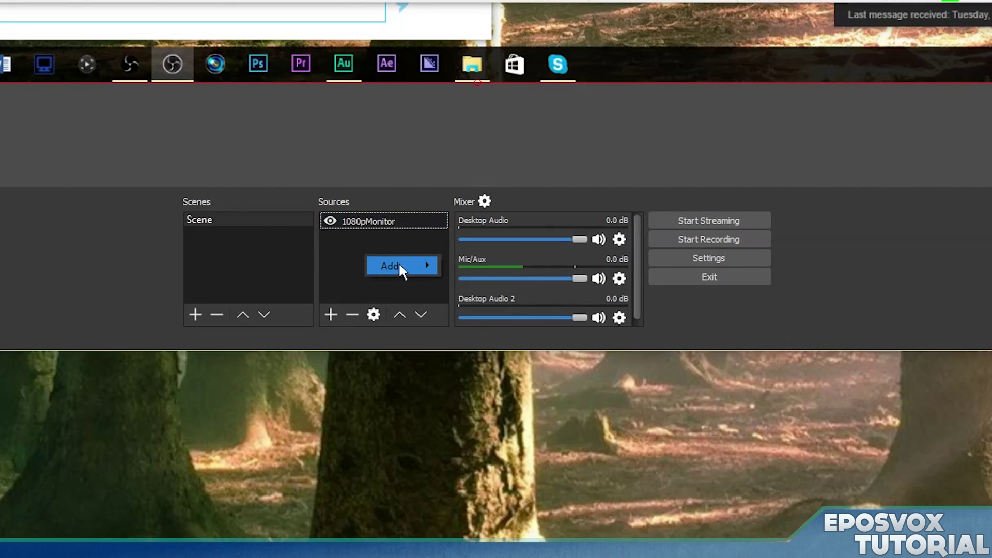
pyautogui.click(475, 224)
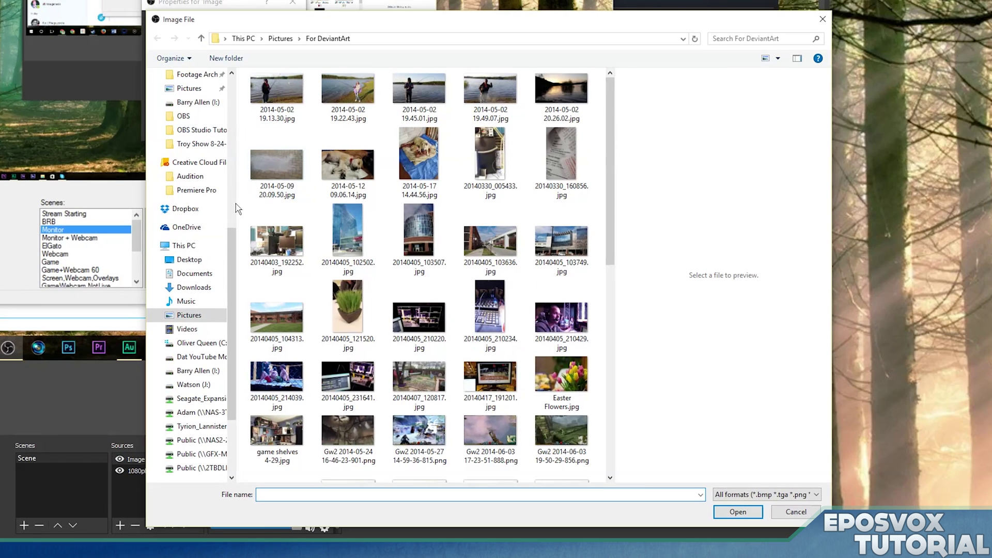
pyautogui.click(228, 147)
pyautogui.doubleClick(282, 236)
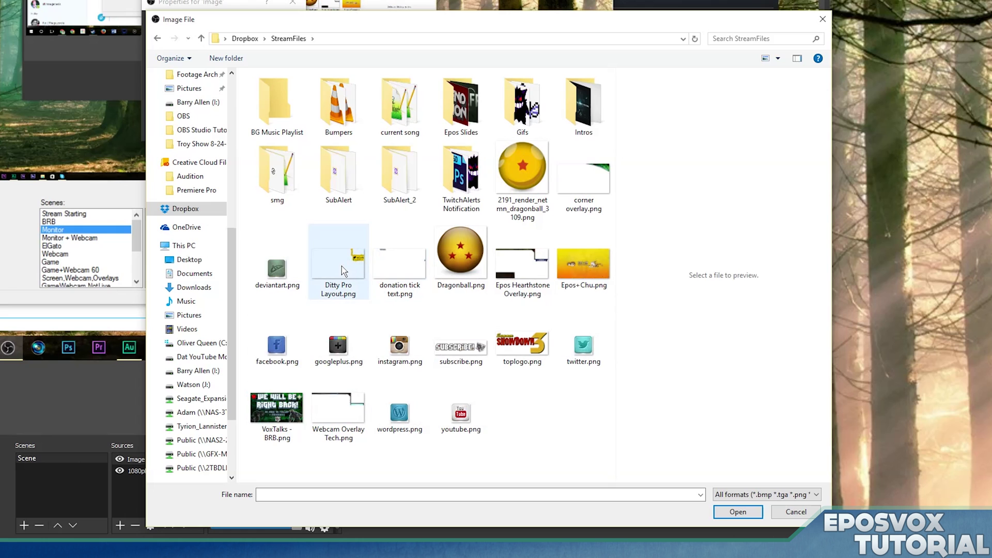
pyautogui.doubleClick(341, 265)
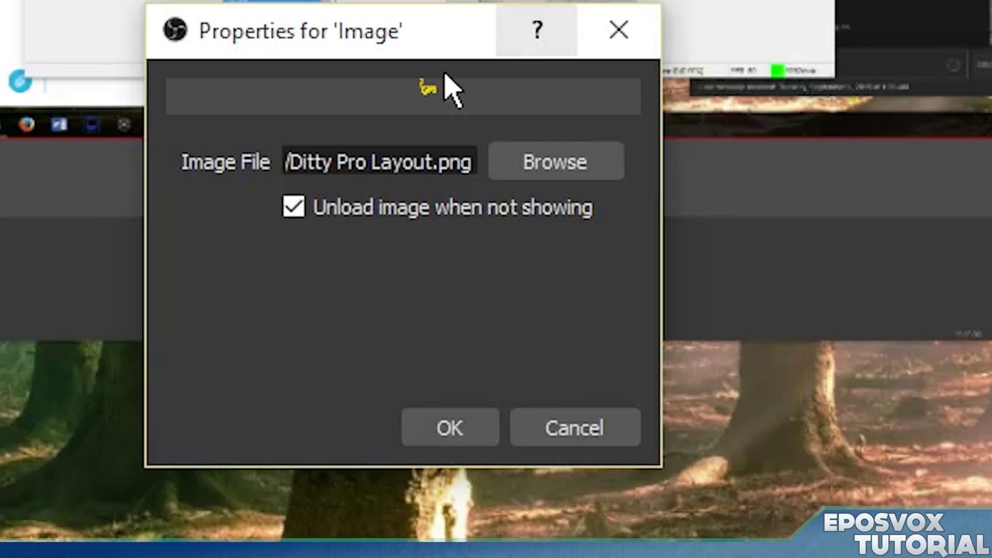
pyautogui.click(491, 423)
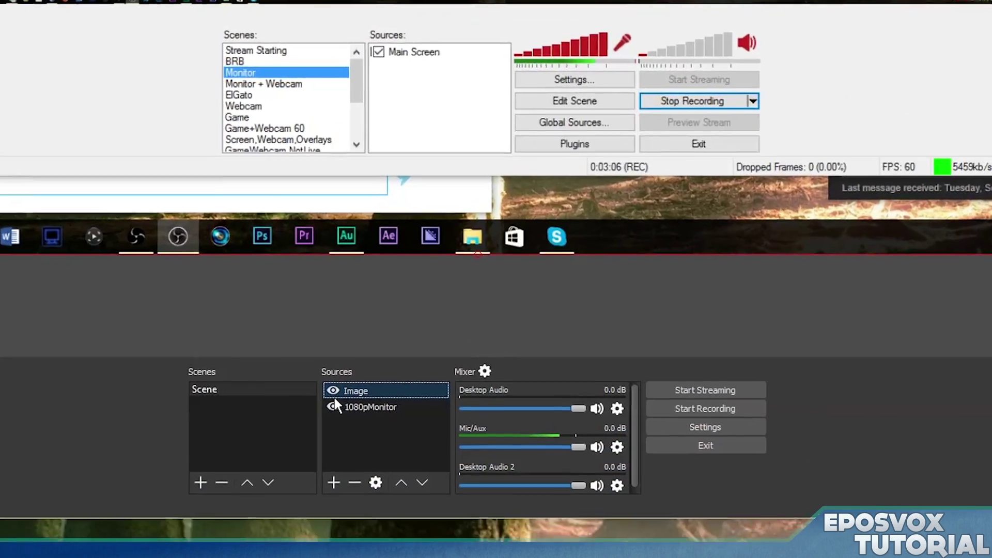
pyautogui.click(334, 407)
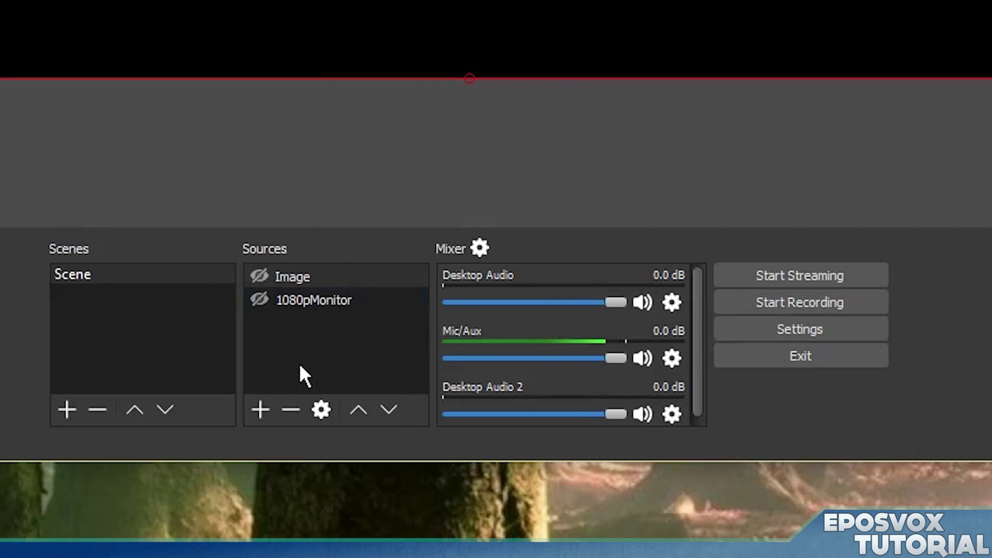
# Remove the default Scene using the minus button under Scenes.
pyautogui.click(279, 343)
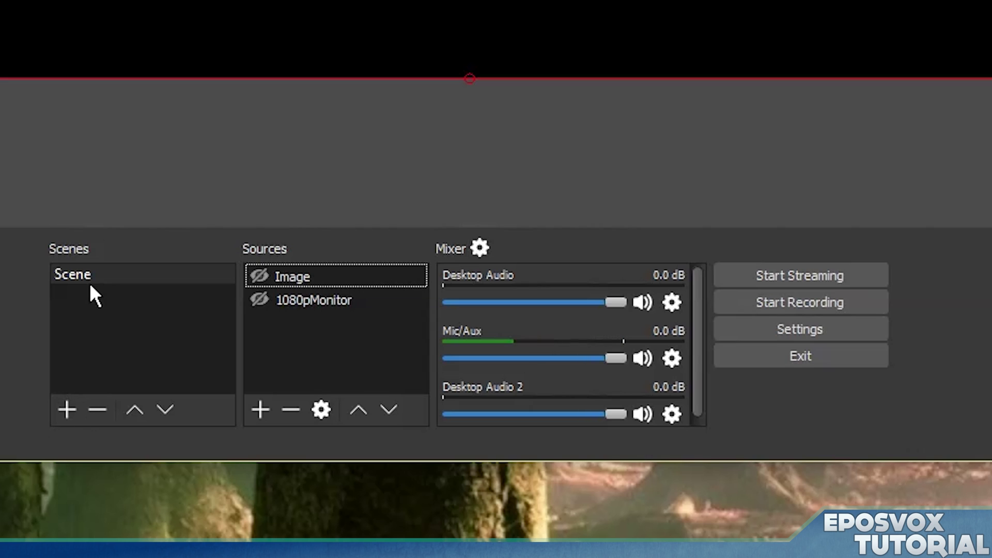
pyautogui.click(95, 409)
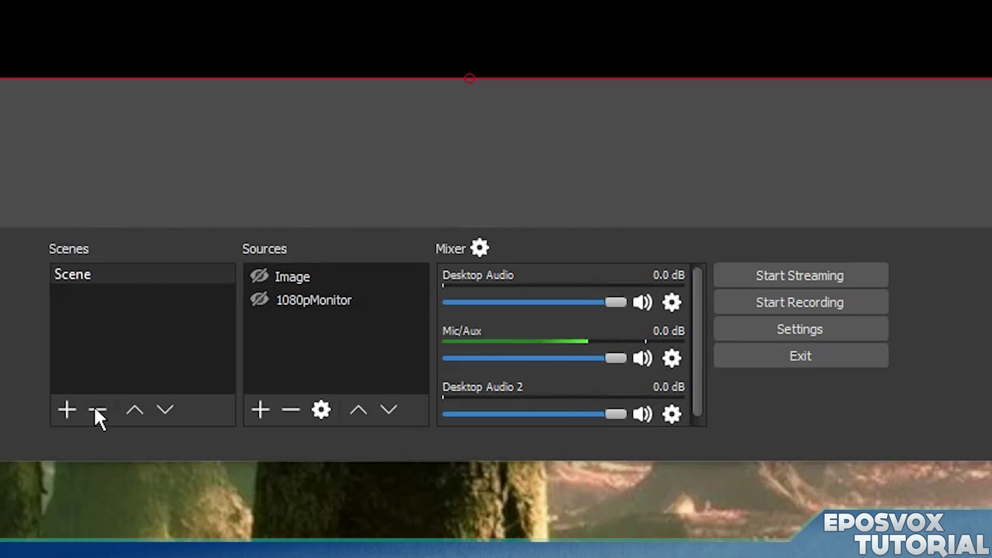
pyautogui.click(95, 409)
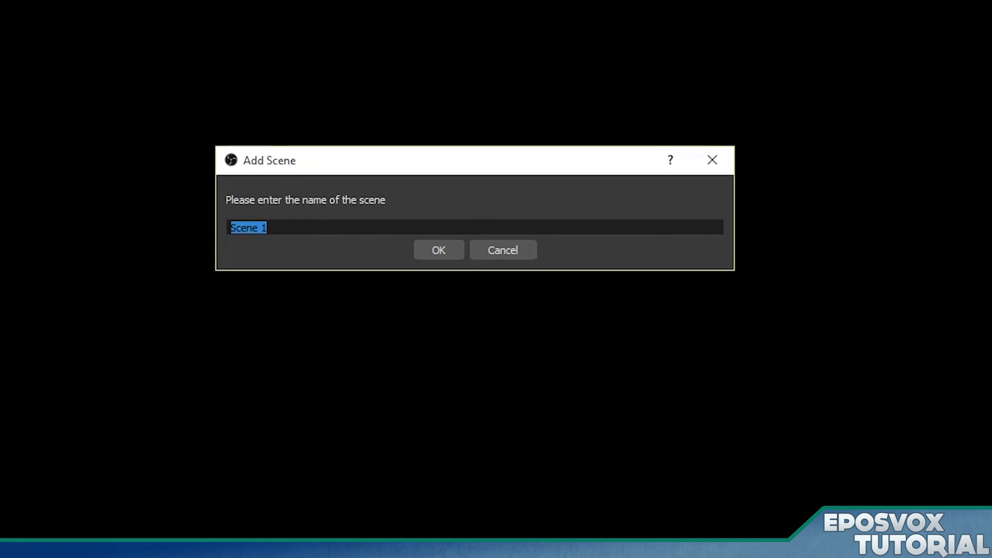
# Create scenes named Monitor 2 and BRB.
pyautogui.write('Monitor 2')
pyautogui.press('Return')
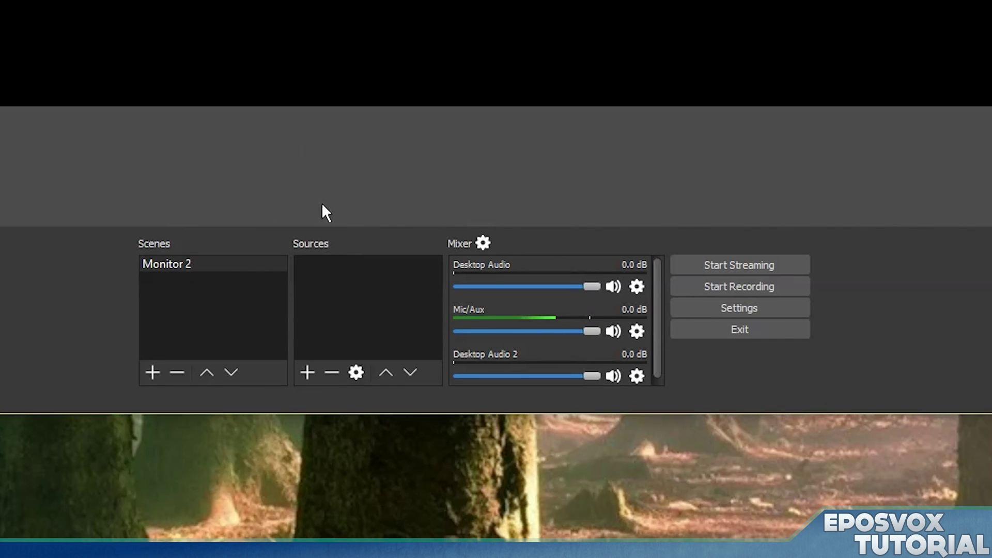
pyautogui.rightClick(371, 284)
pyautogui.click(243, 294)
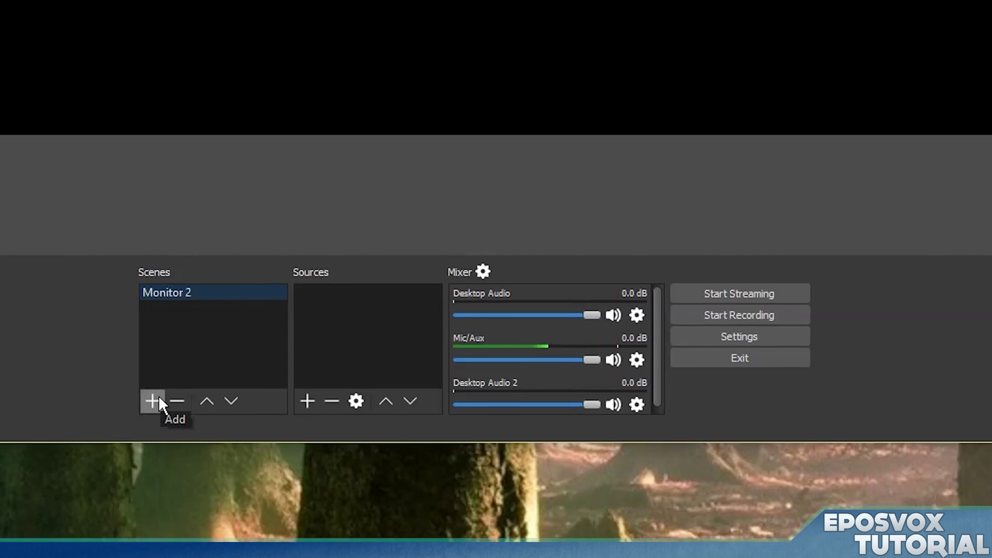
pyautogui.click(158, 399)
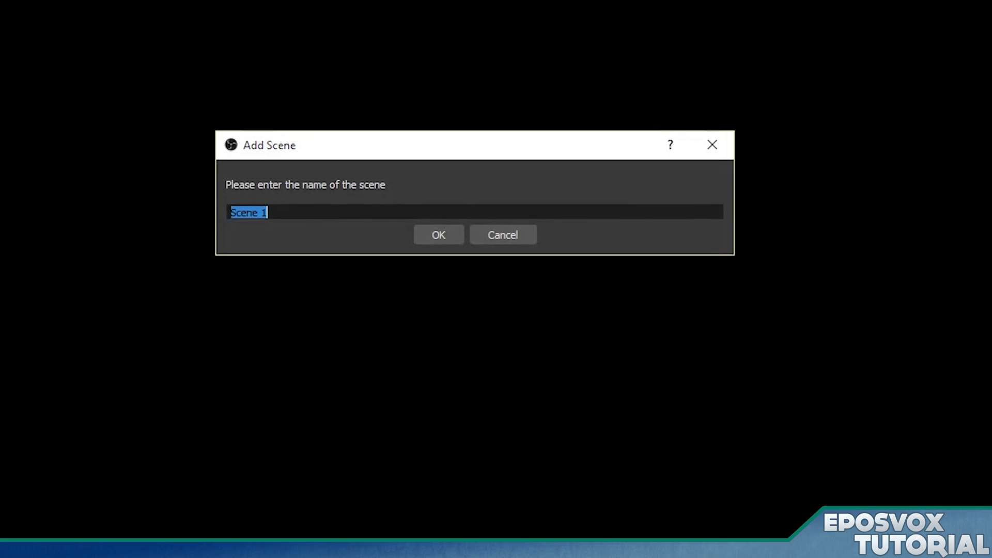
pyautogui.write('BRB')
pyautogui.press('Return')
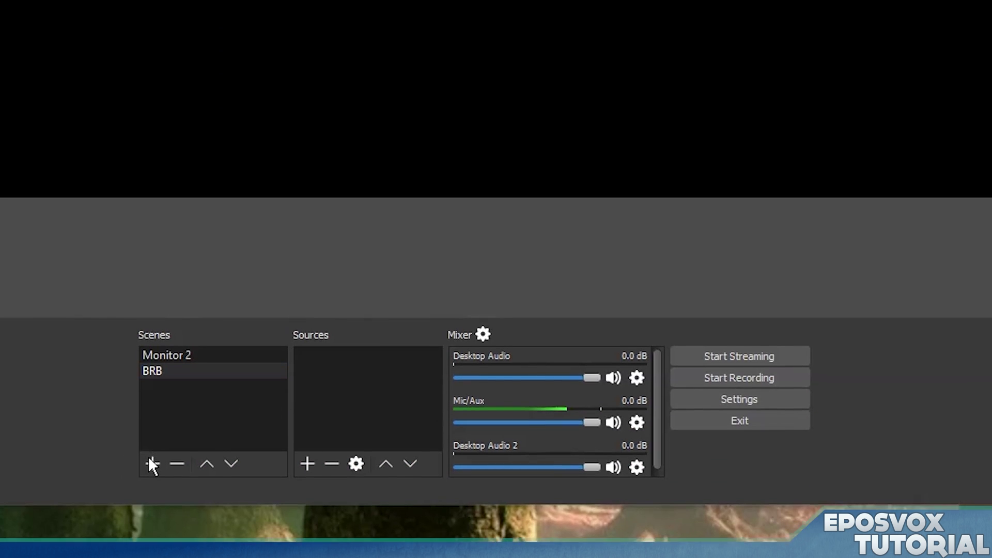
# Add the Strim Starting, Webcam Only and Desktop Only scenes.
pyautogui.click(151, 401)
pyautogui.write('Strim')
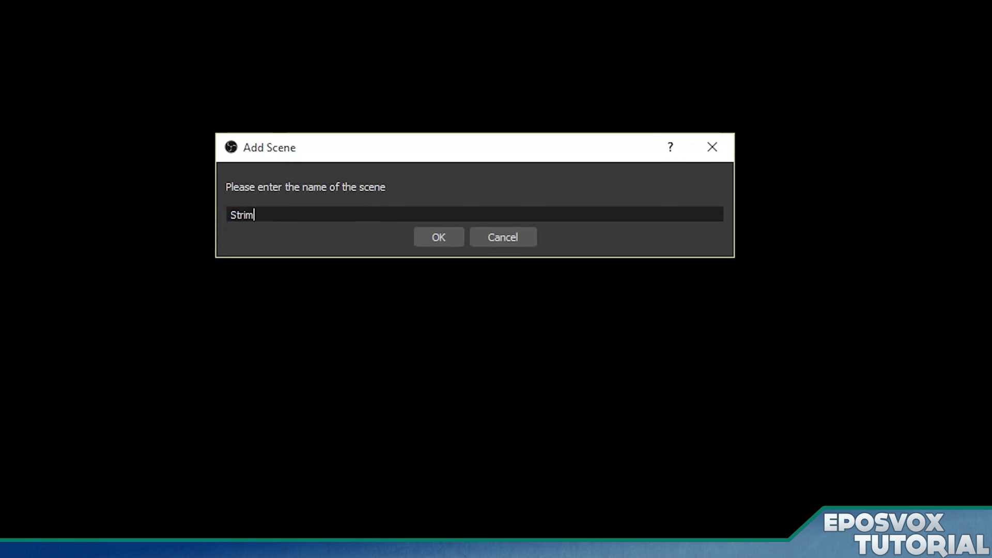
pyautogui.write(' Starting')
pyautogui.press('Return')
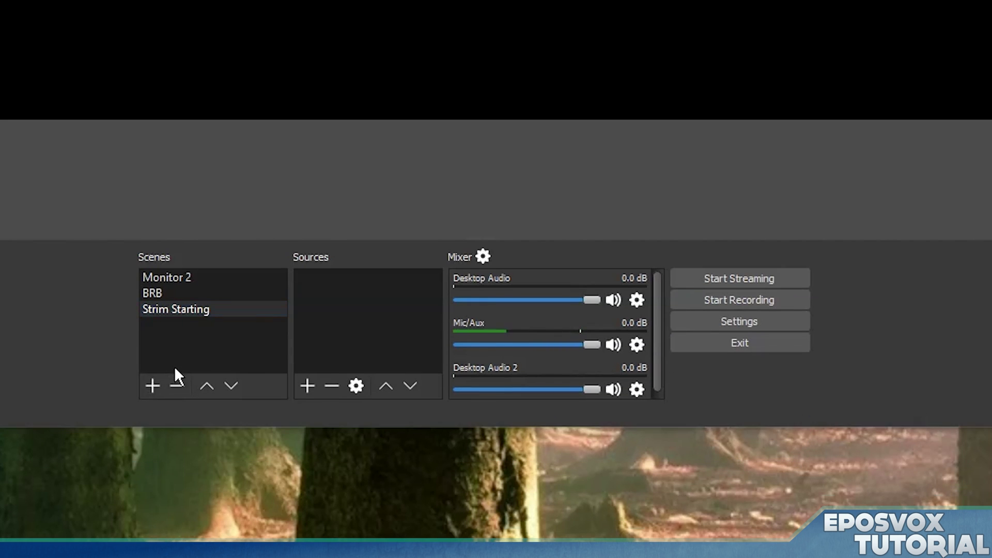
pyautogui.click(153, 386)
pyautogui.write('WE')
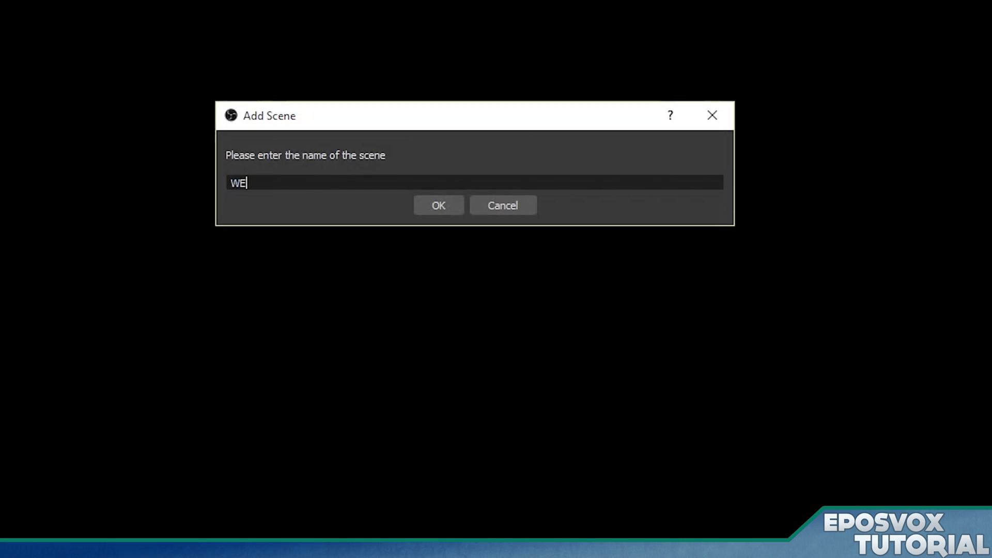
pyautogui.write('bcd')
pyautogui.press('BackSpace')
pyautogui.press('BackSpace')
pyautogui.press('BackSpace')
pyautogui.write('am Only')
pyautogui.press('Return')
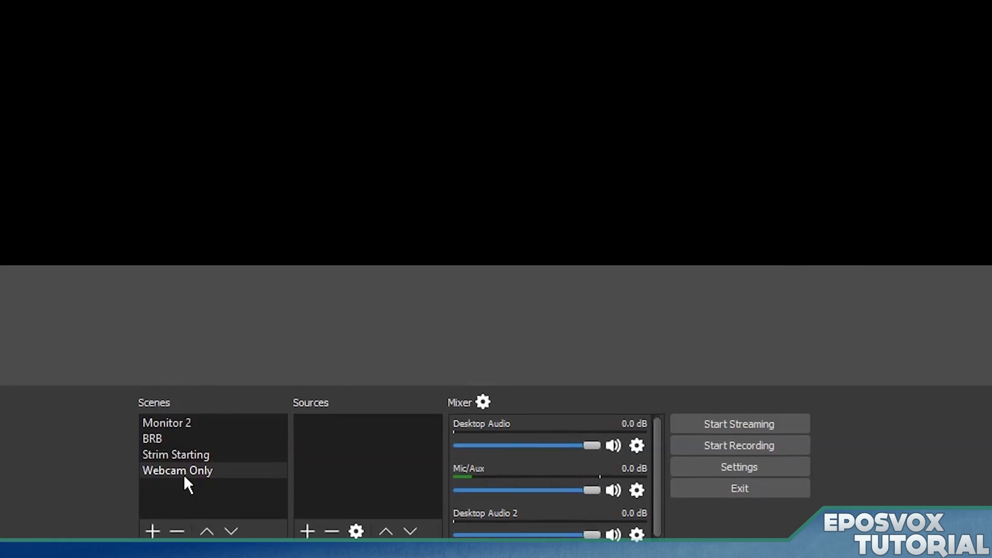
pyautogui.click(153, 531)
pyautogui.write('De')
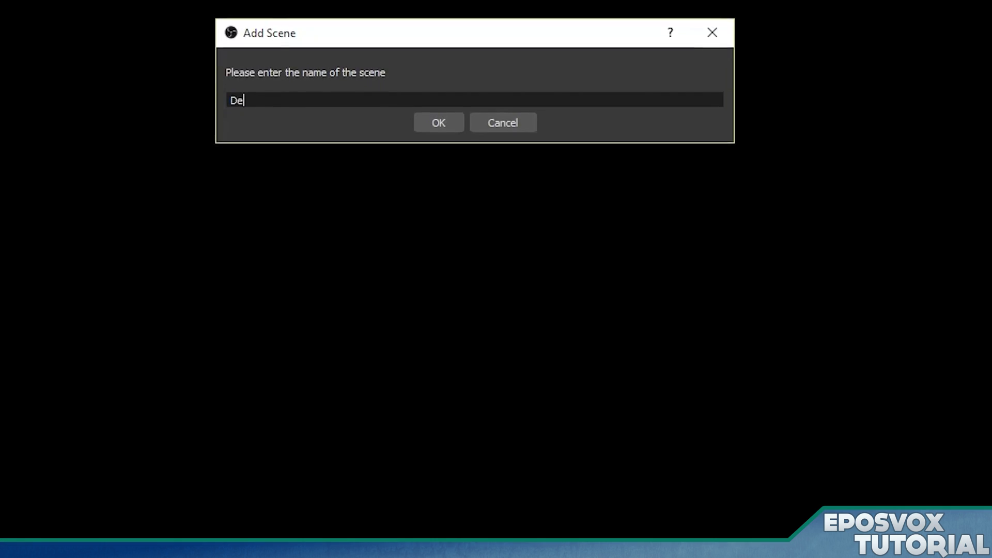
pyautogui.write('sktop Only')
pyautogui.press('Return')
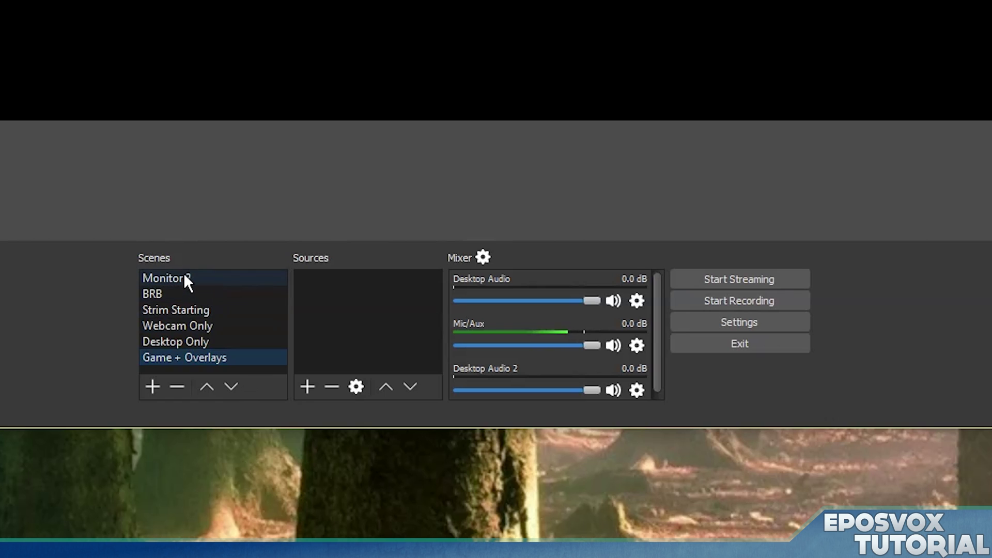
# Switch to the empty Webcam Only scene in the Scenes list.
pyautogui.click(211, 319)
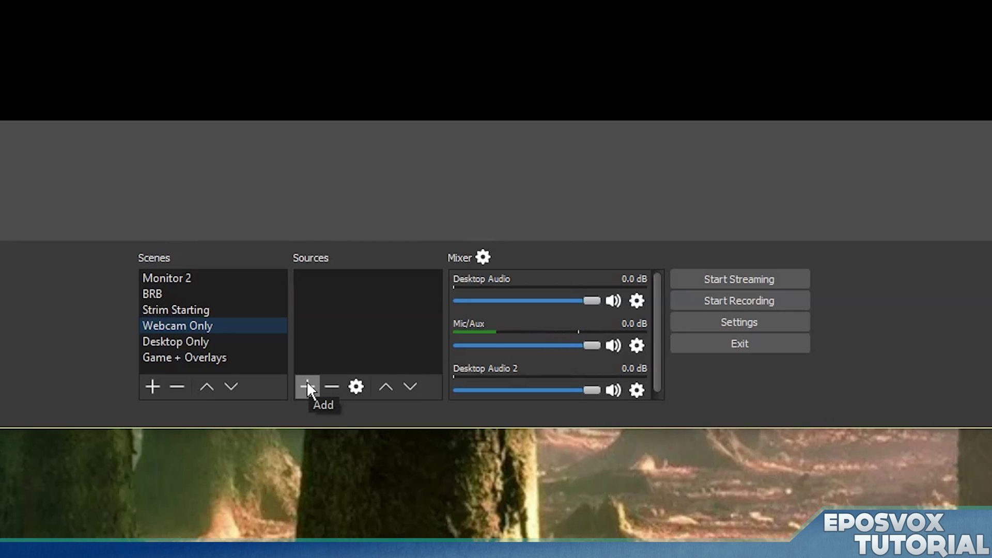
pyautogui.click(357, 387)
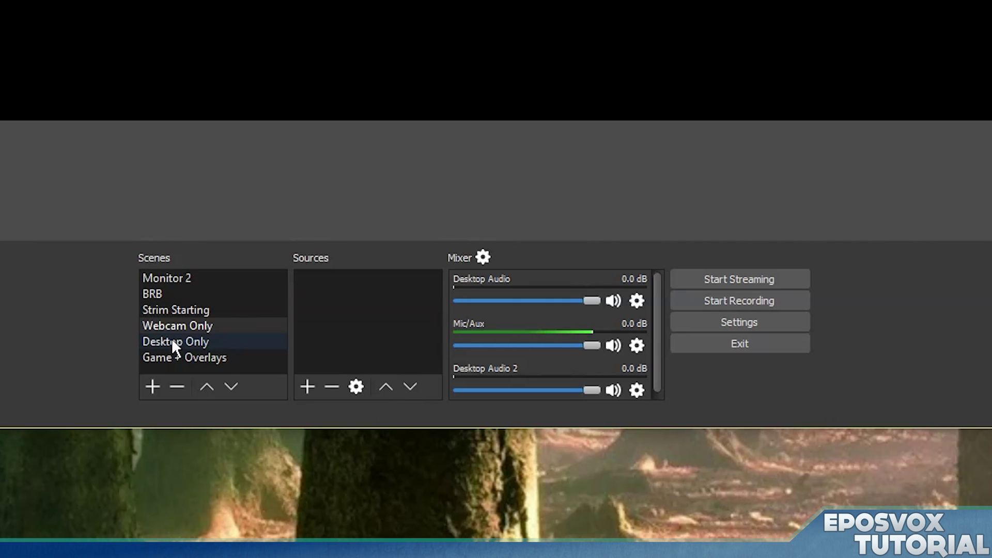
# Reselect Webcam Only and open the add-source type menu under Sources.
pyautogui.click(180, 325)
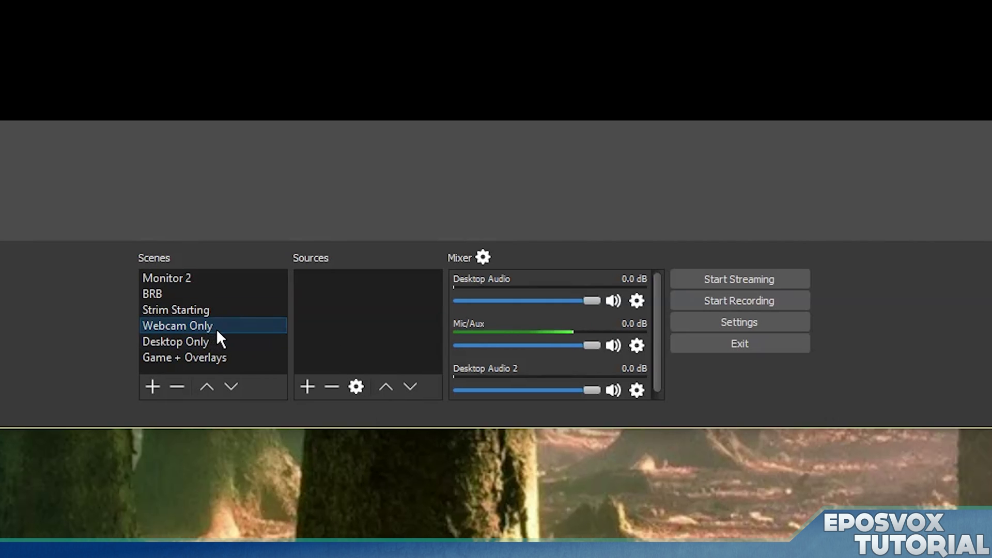
pyautogui.click(308, 387)
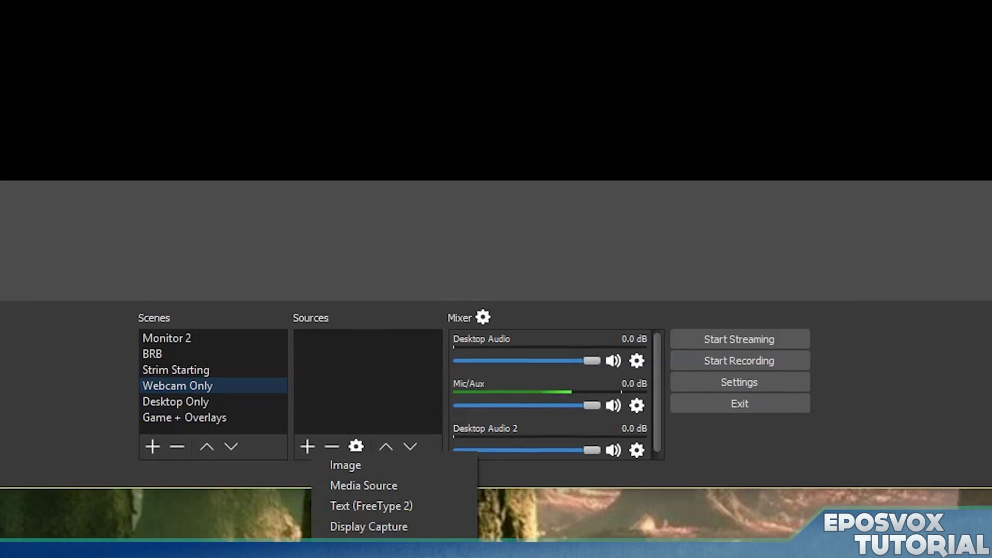
# Add a Video Capture Device source named Webcam using the Logitech B910 HD Webcam.
pyautogui.click(382, 443)
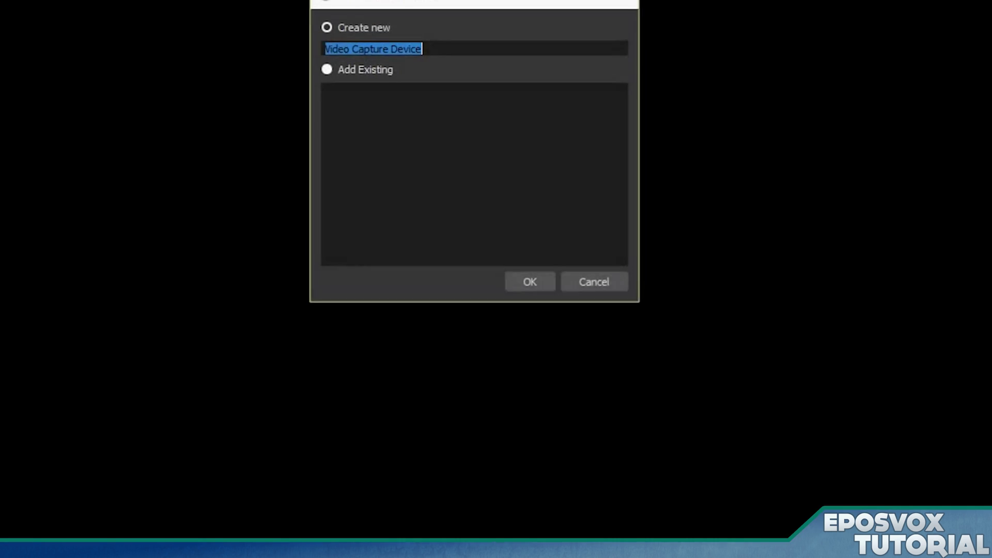
pyautogui.write('Webcam')
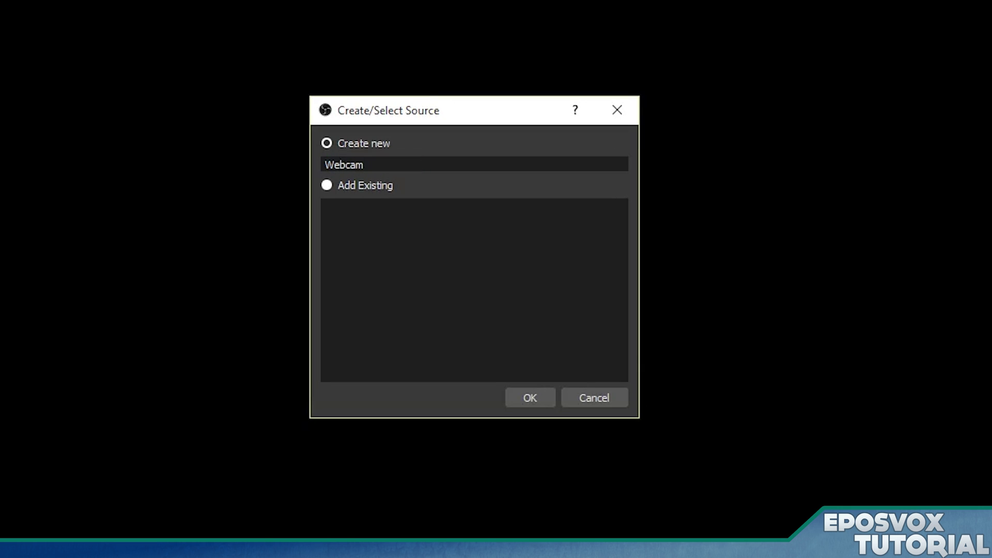
pyautogui.press('Return')
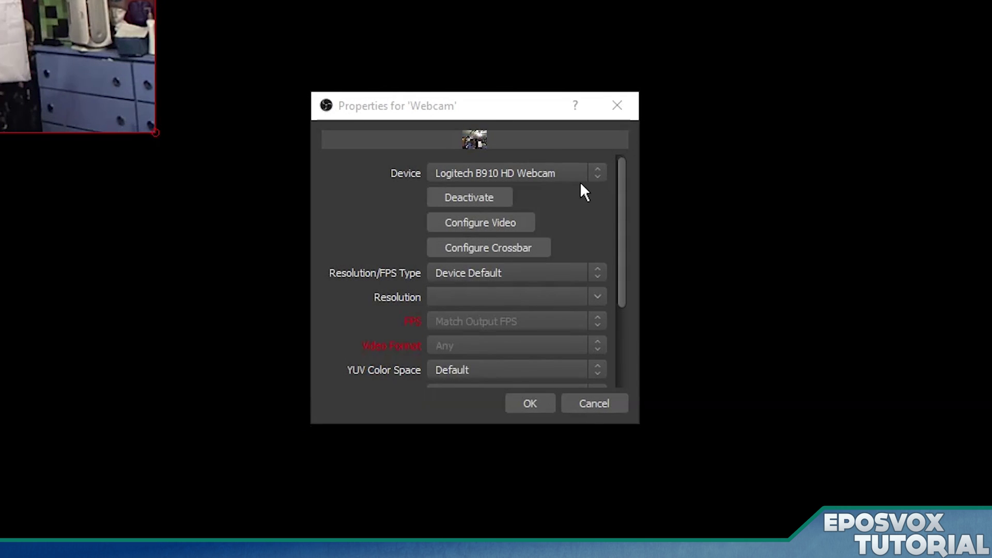
pyautogui.click(570, 176)
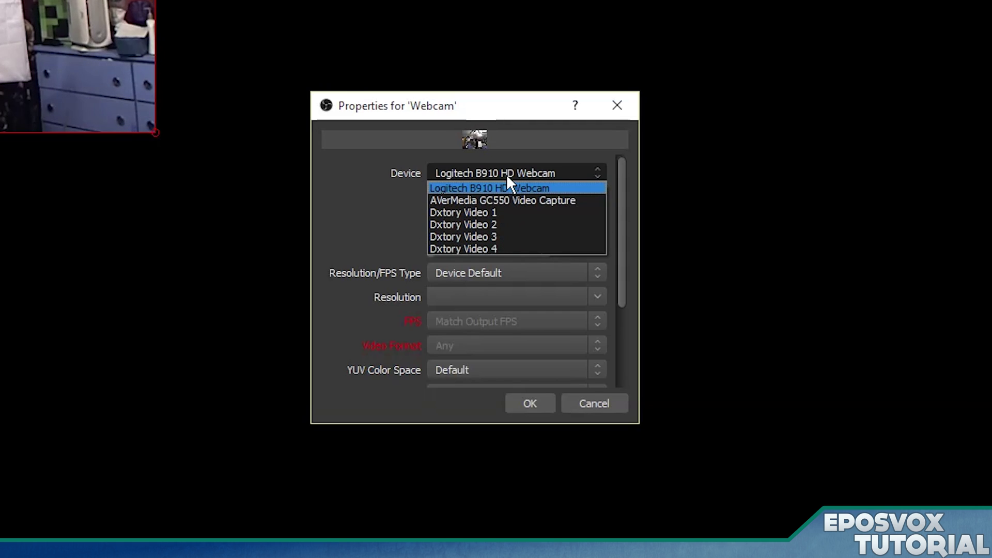
pyautogui.click(512, 158)
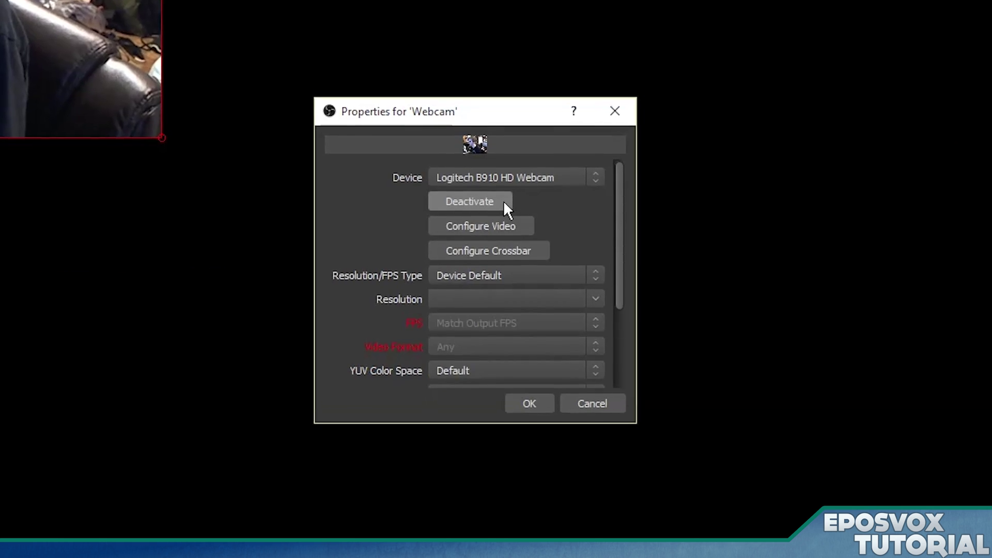
# Toggle the webcam off and on, cancel Configure Video, and keep Device Default resolution.
pyautogui.click(499, 302)
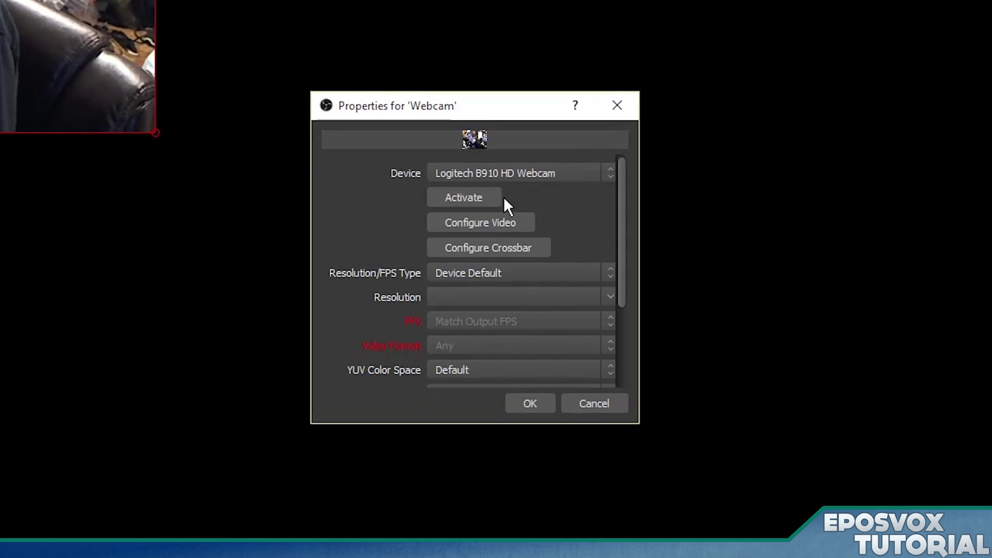
pyautogui.click(499, 197)
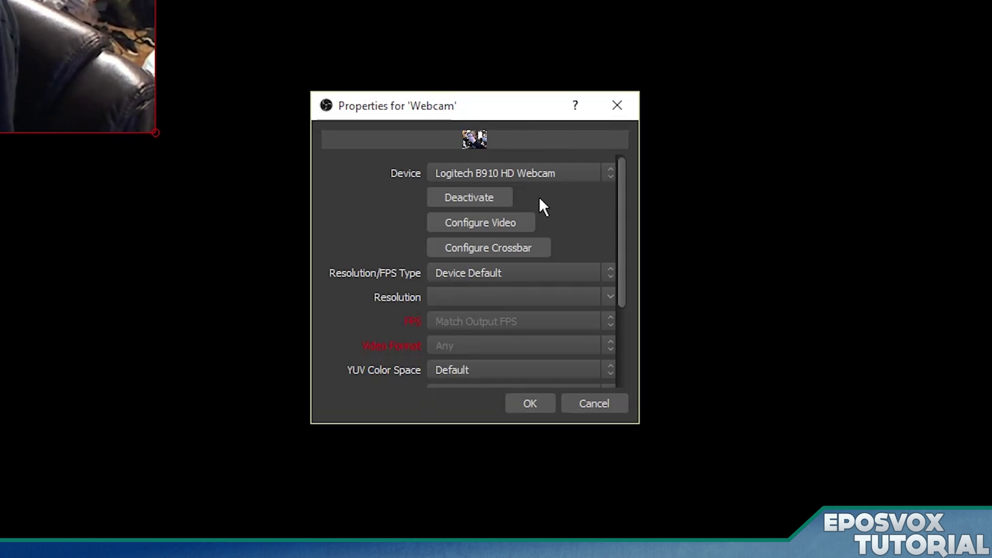
pyautogui.click(524, 219)
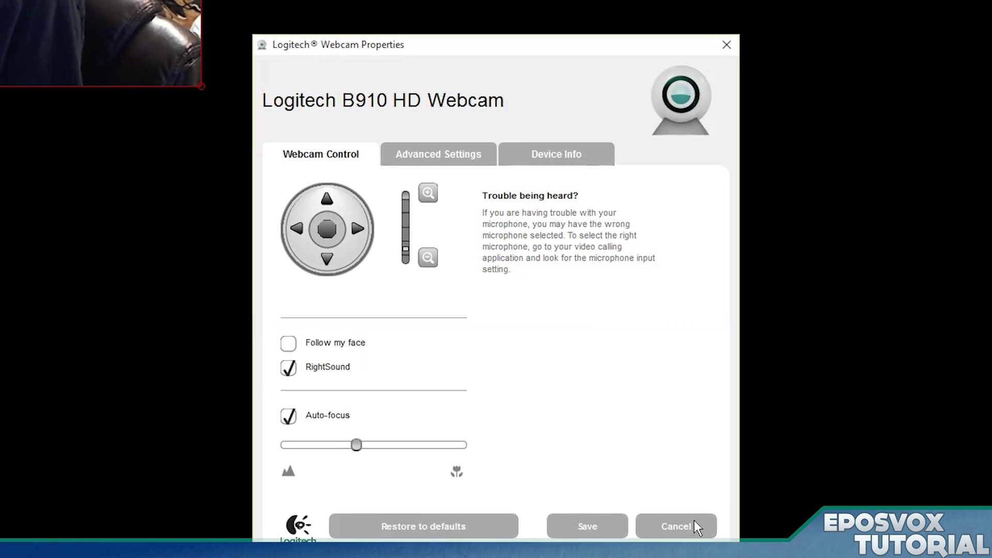
pyautogui.click(695, 521)
pyautogui.click(510, 278)
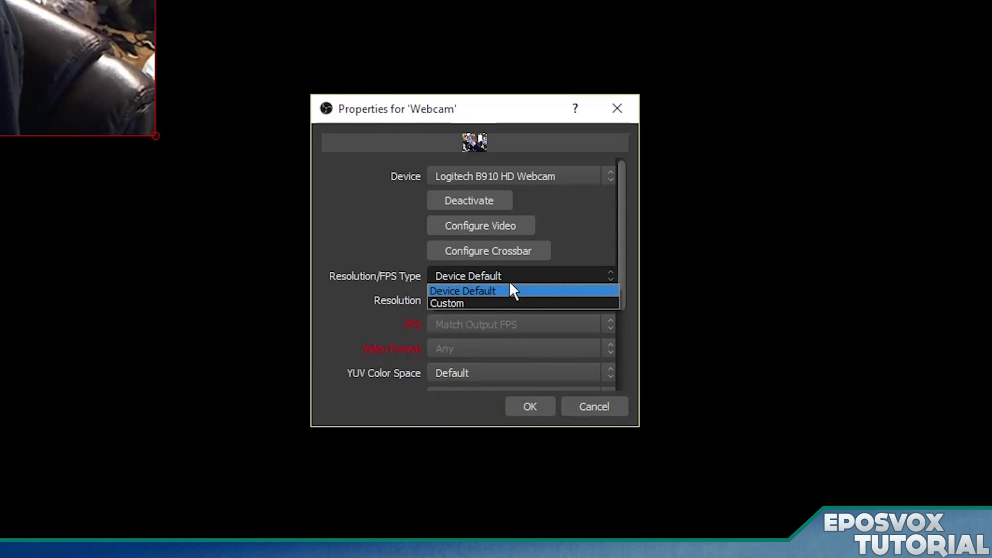
pyautogui.click(510, 286)
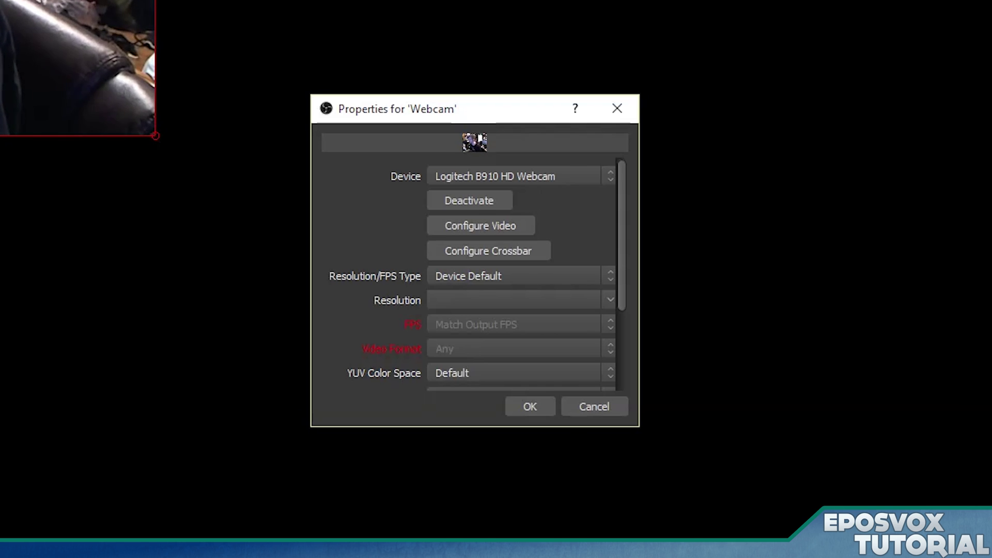
# Set the Webcam to a Custom 1920x1080 resolution, leaving FPS at Match Output FPS.
pyautogui.click(495, 271)
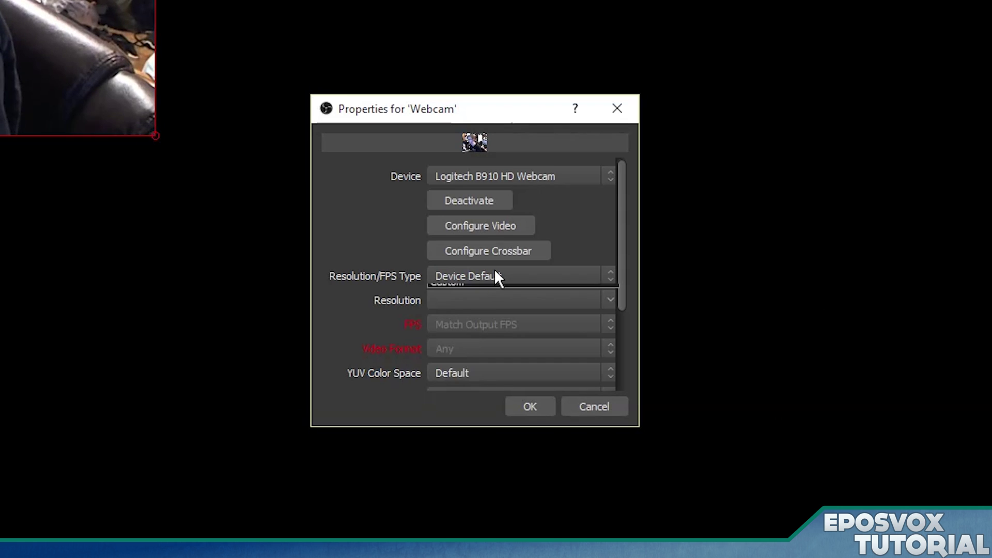
pyautogui.click(468, 302)
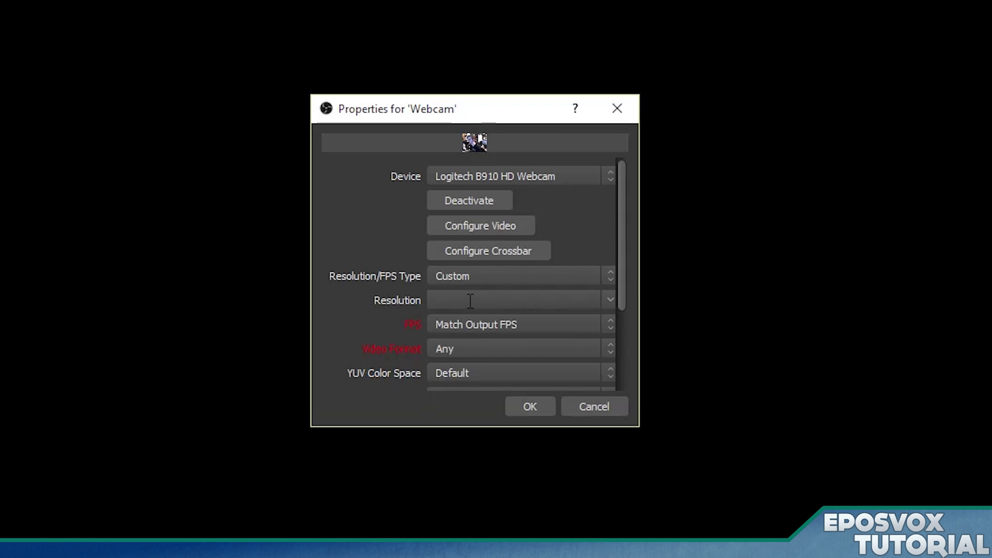
pyautogui.click(610, 300)
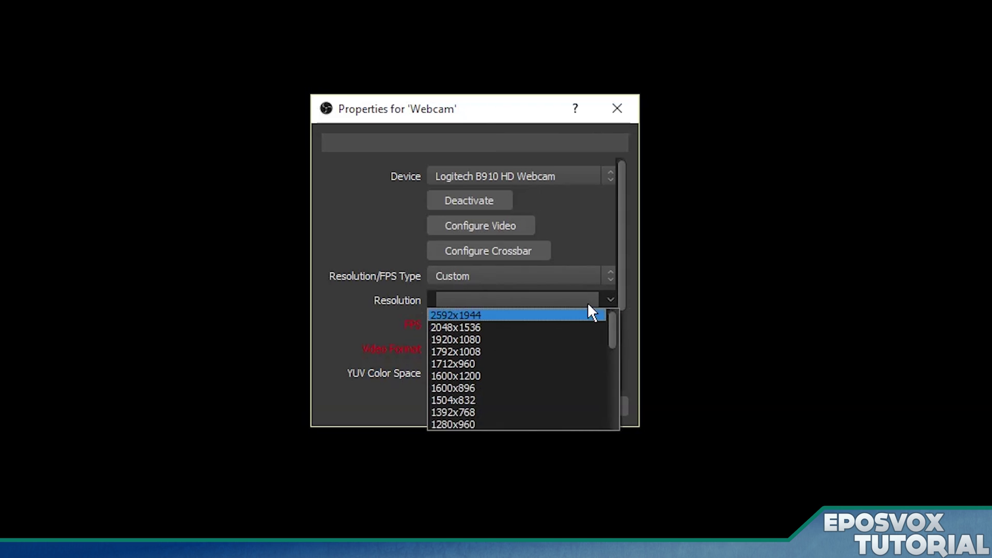
pyautogui.click(522, 339)
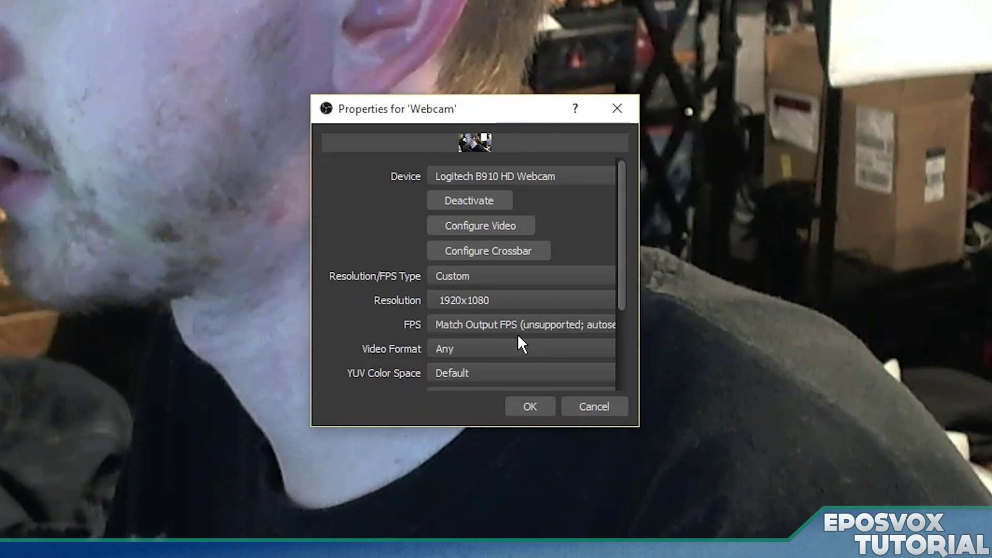
pyautogui.click(516, 326)
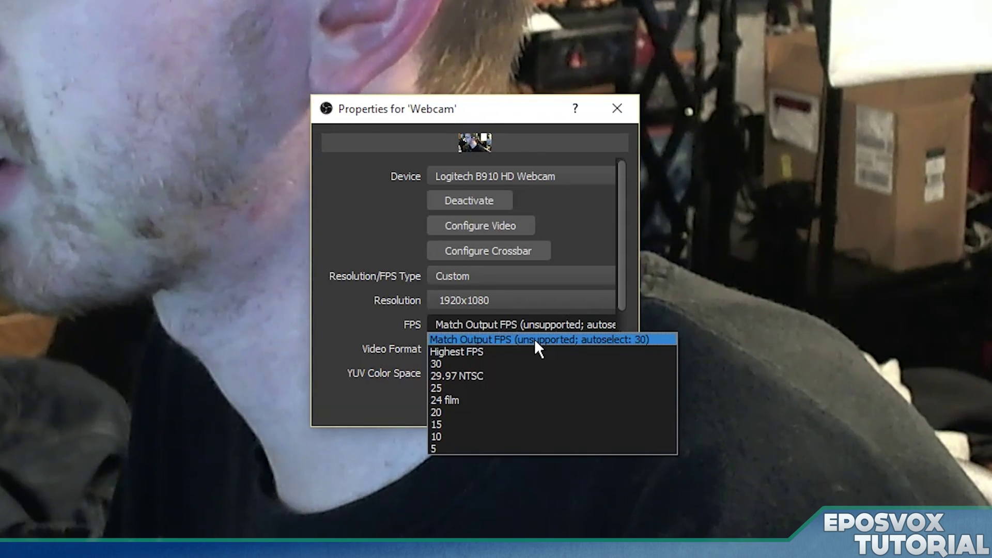
pyautogui.click(553, 326)
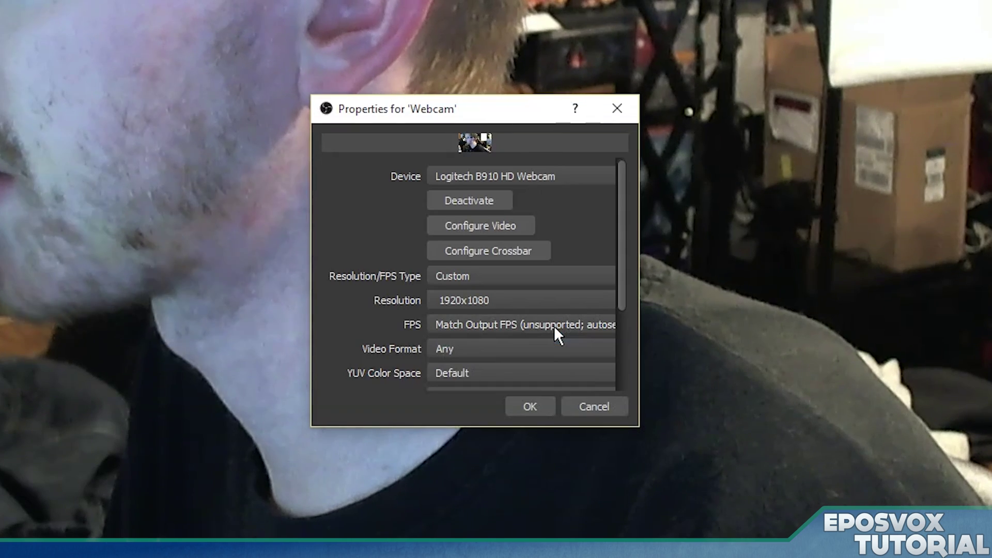
# Keep the Webcam video format at Any and YUV colour space at Default.
pyautogui.scroll(-2, 616, 316)
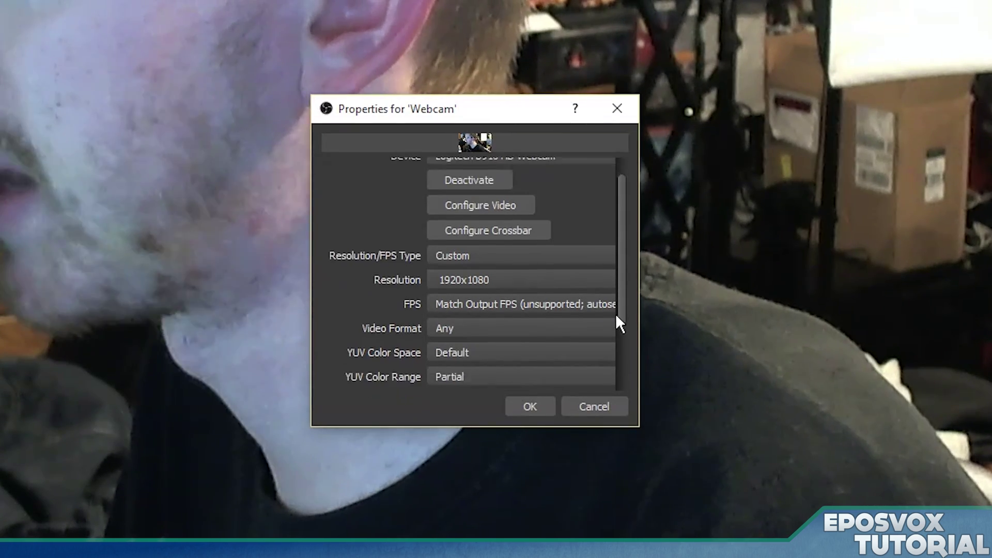
pyautogui.scroll(-5, 614, 341)
pyautogui.click(480, 235)
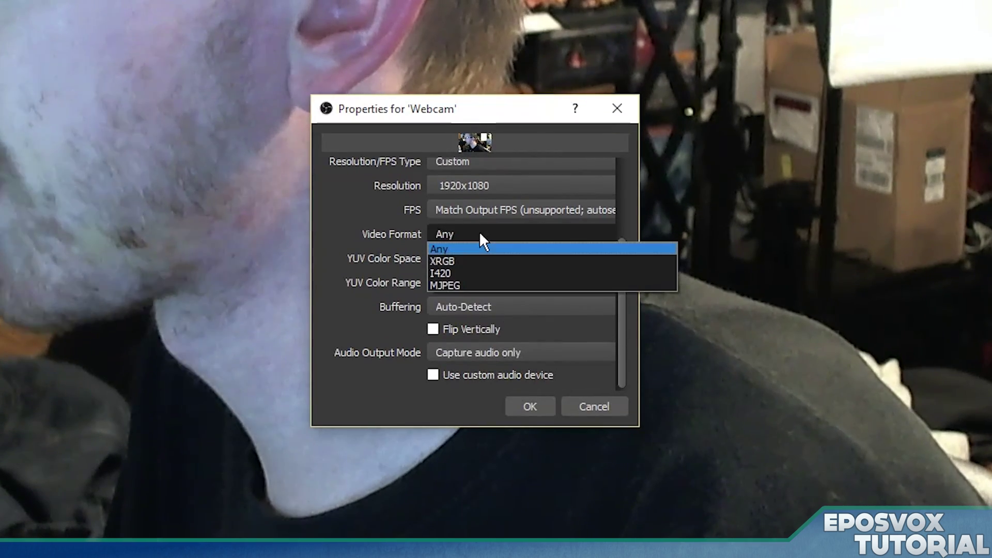
pyautogui.click(462, 248)
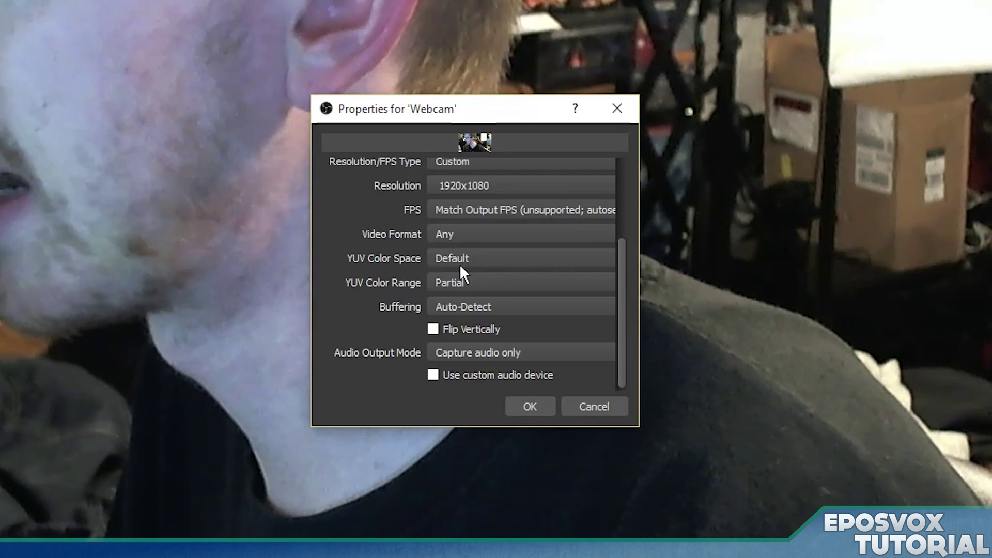
pyautogui.click(460, 263)
pyautogui.click(463, 263)
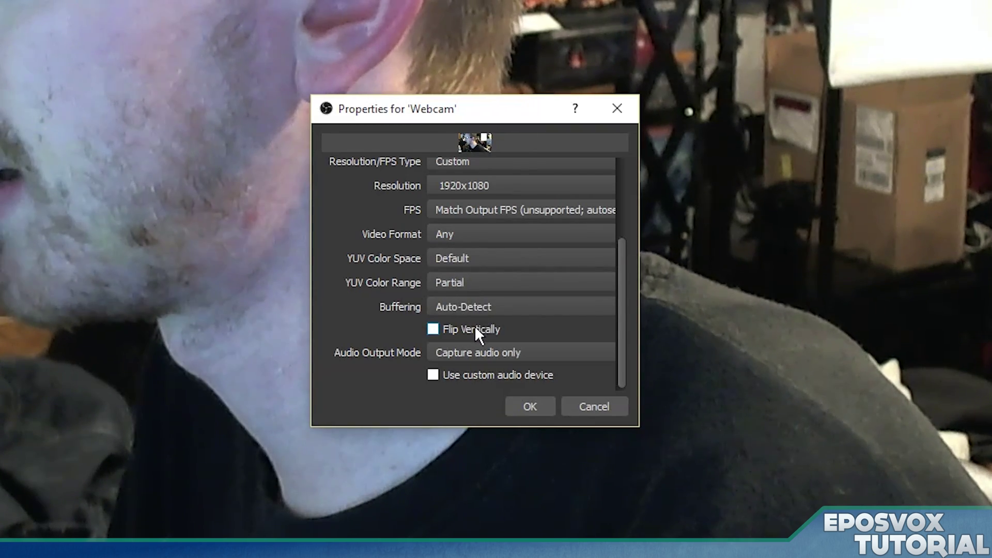
# Leave Flip Vertically off and keep audio output as Capture audio only.
pyautogui.click(475, 328)
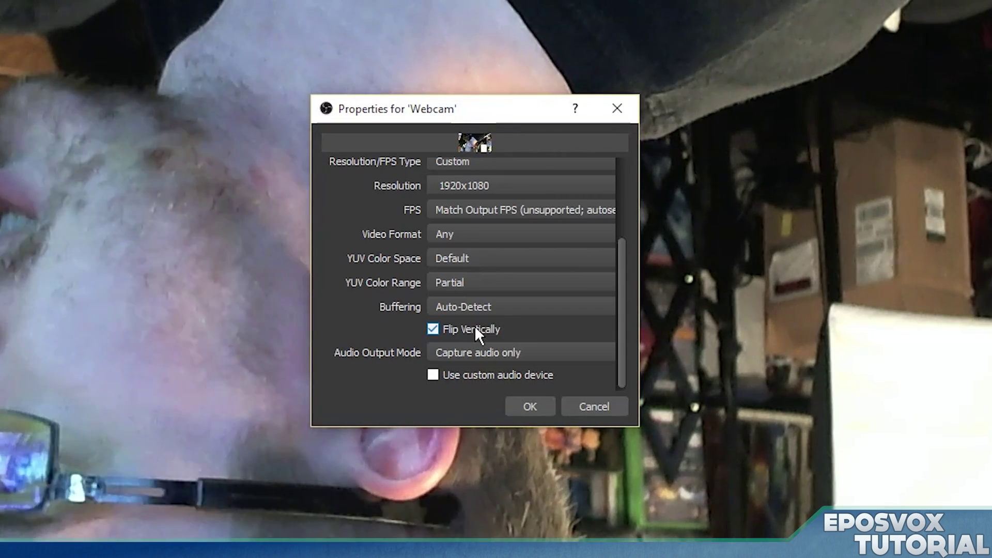
pyautogui.click(475, 329)
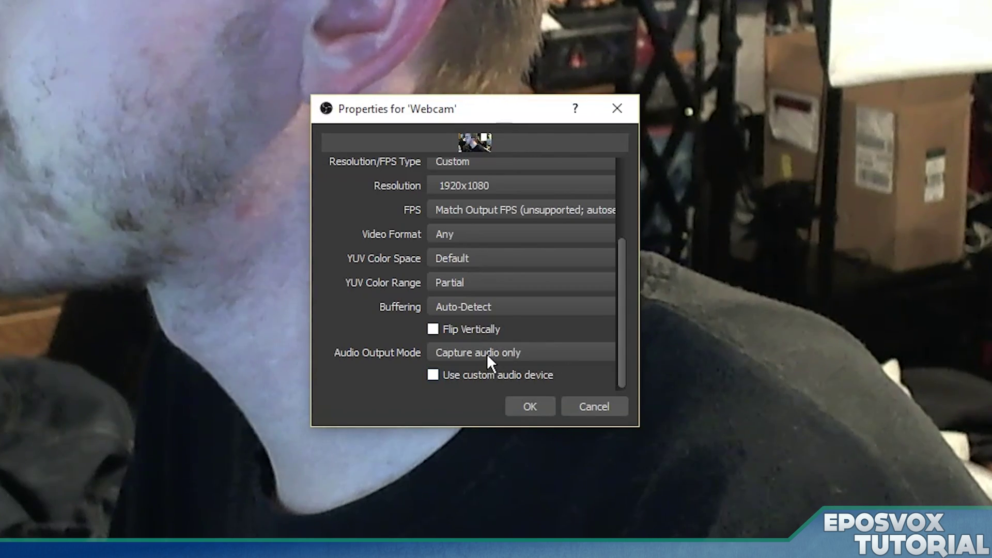
pyautogui.click(487, 352)
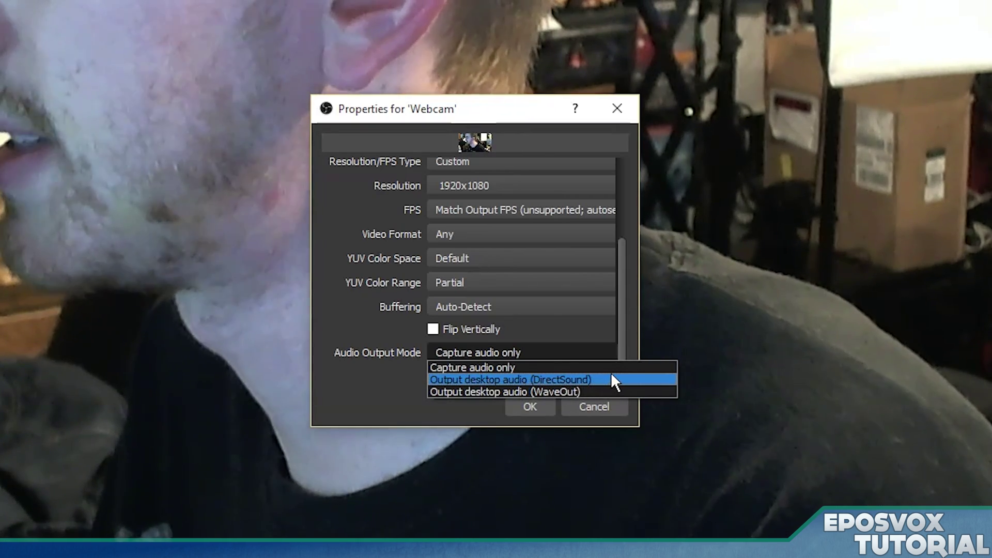
pyautogui.click(414, 392)
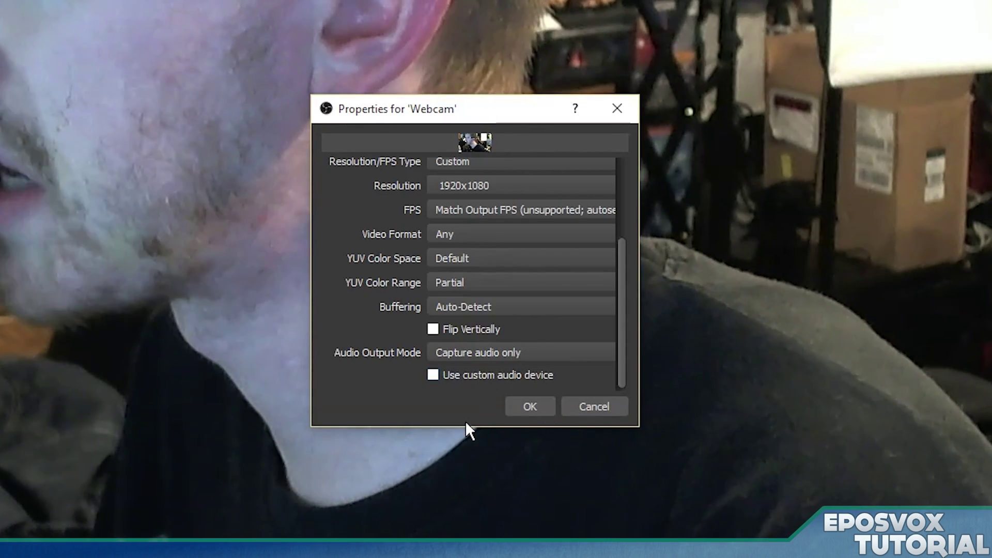
# Leave custom audio device off, reset audio output to Capture audio only, and confirm.
pyautogui.moveTo(463, 426); pyautogui.dragTo(454, 525)
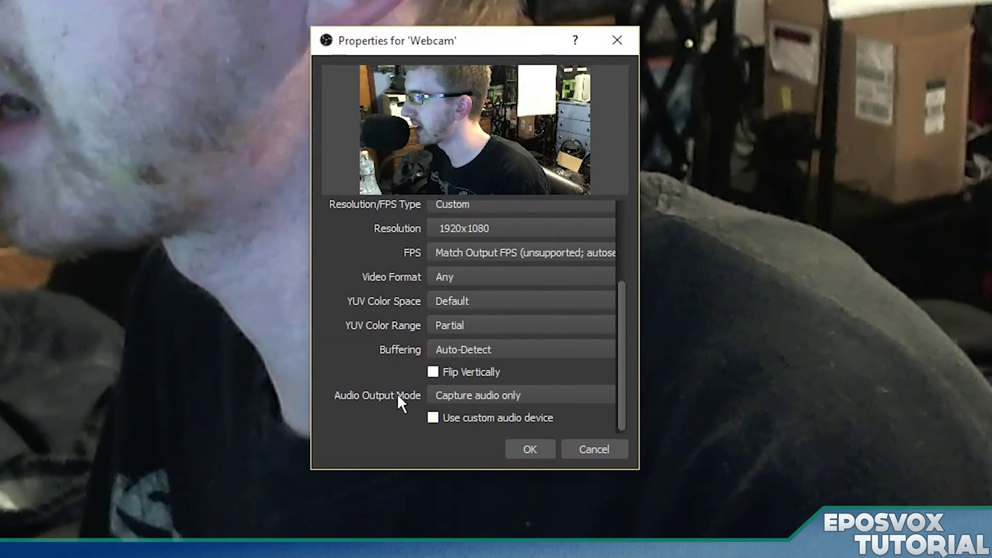
pyautogui.click(528, 418)
pyautogui.scroll(-3, 511, 403)
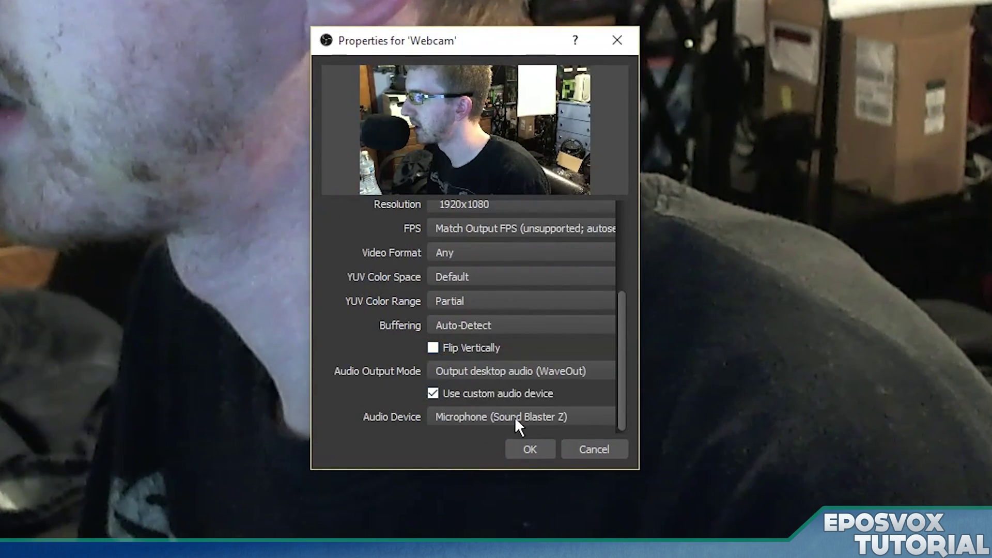
pyautogui.click(505, 391)
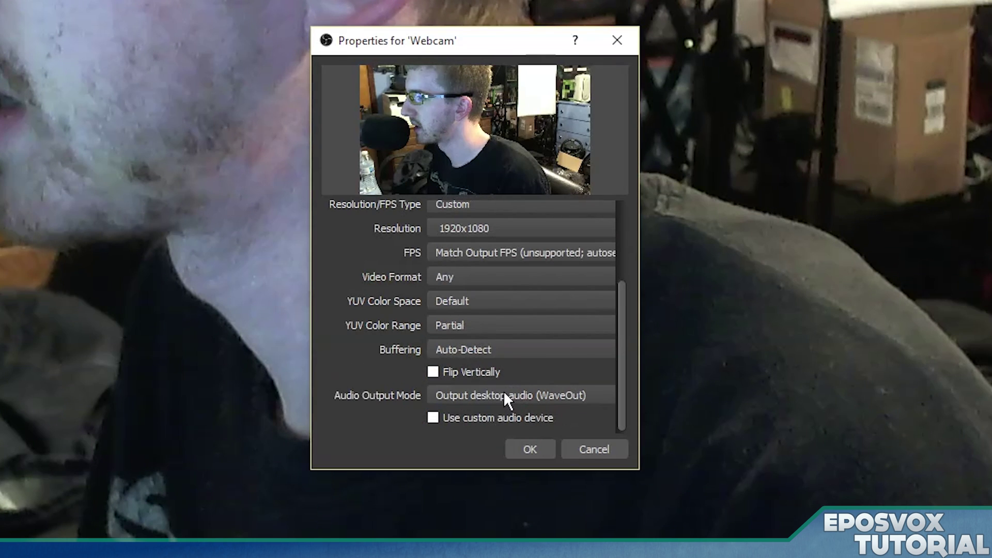
pyautogui.click(510, 400)
pyautogui.click(508, 410)
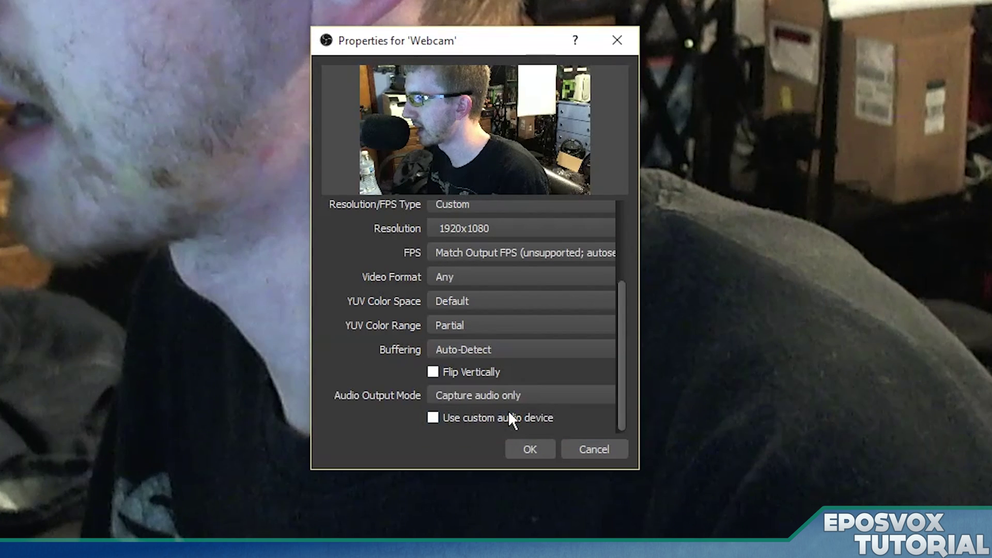
pyautogui.click(532, 449)
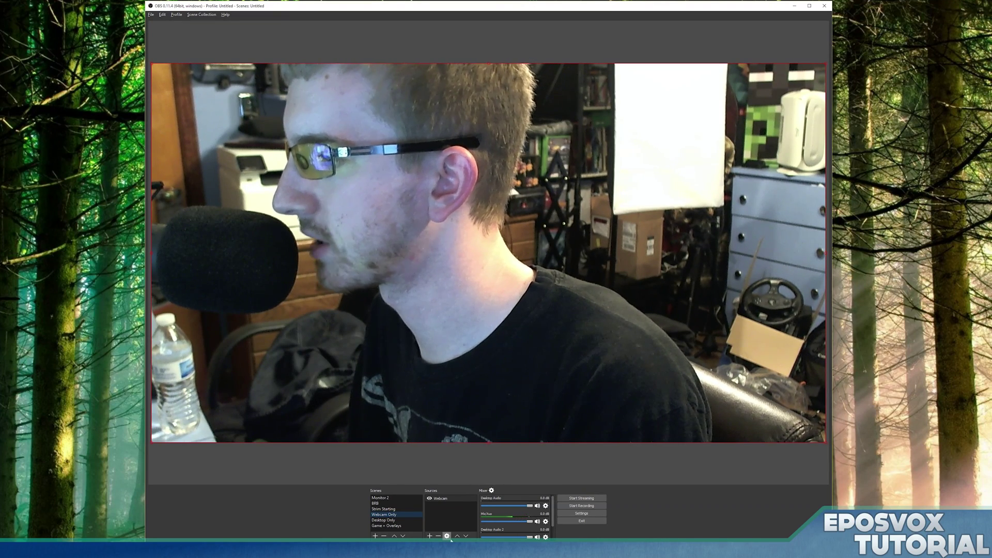
# Turn off the Webcam's eye icon in Sources, leaving the Webcam Only preview black.
pyautogui.click(448, 536)
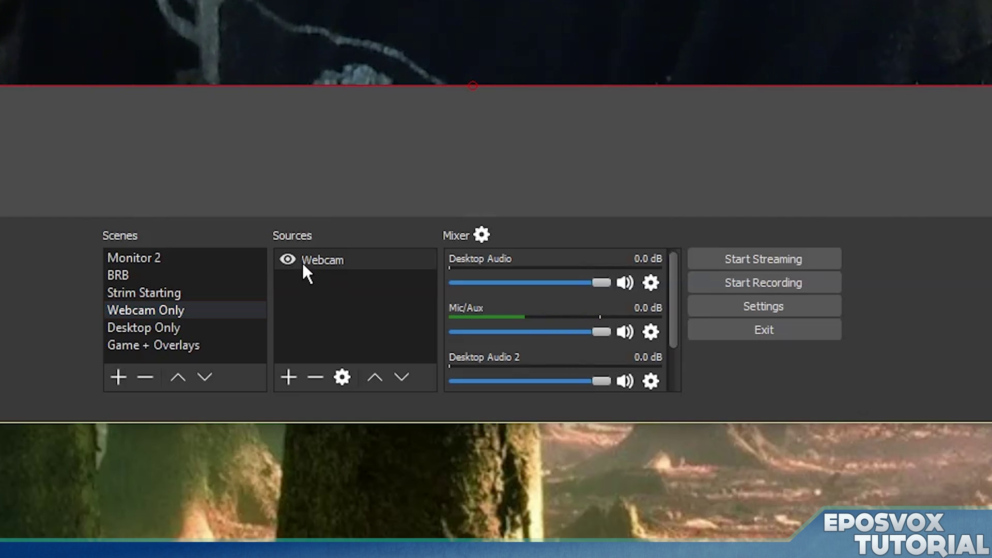
pyautogui.click(288, 260)
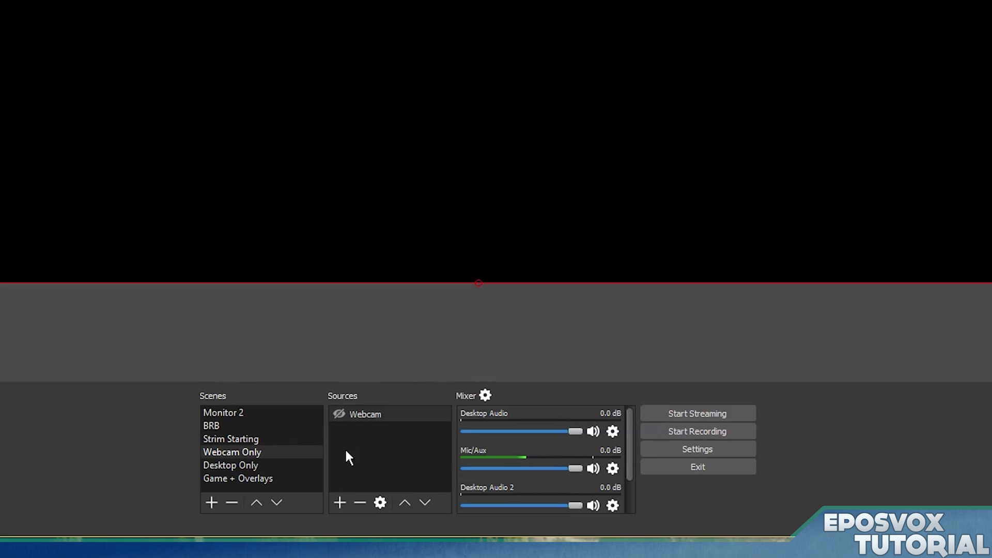
pyautogui.click(338, 413)
pyautogui.click(338, 416)
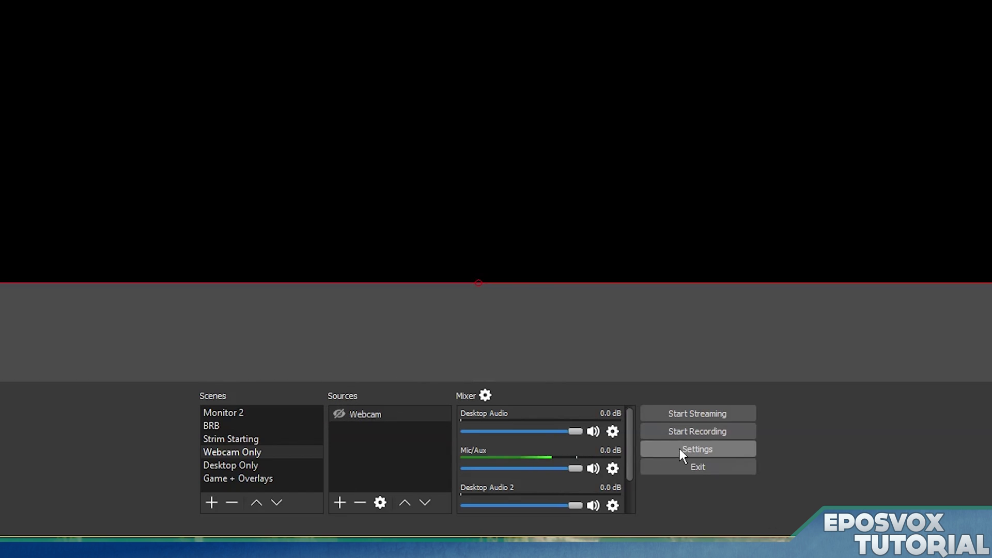
# Review the Hotkeys settings without saving, then unhide the Webcam source.
pyautogui.click(680, 449)
pyautogui.click(189, 253)
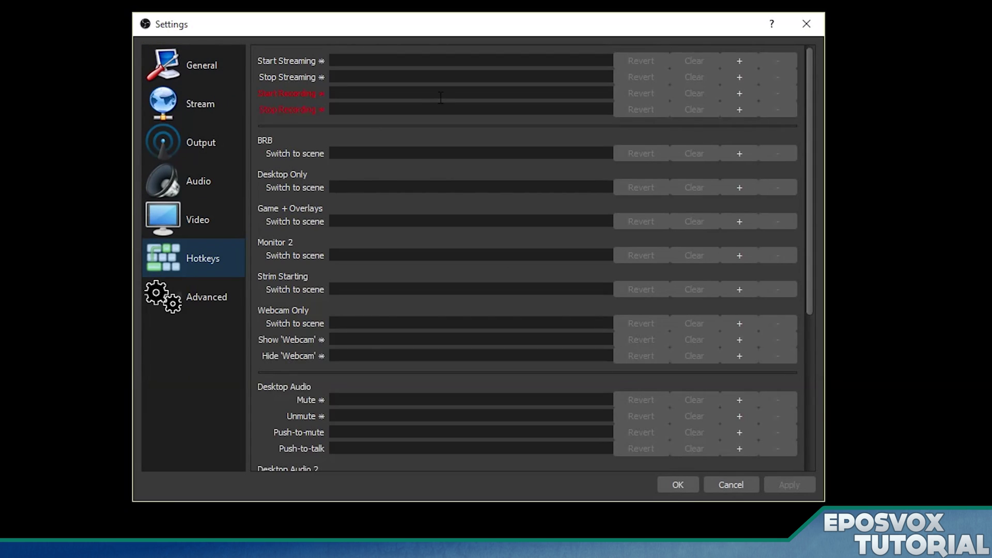
pyautogui.scroll(-3, 353, 368)
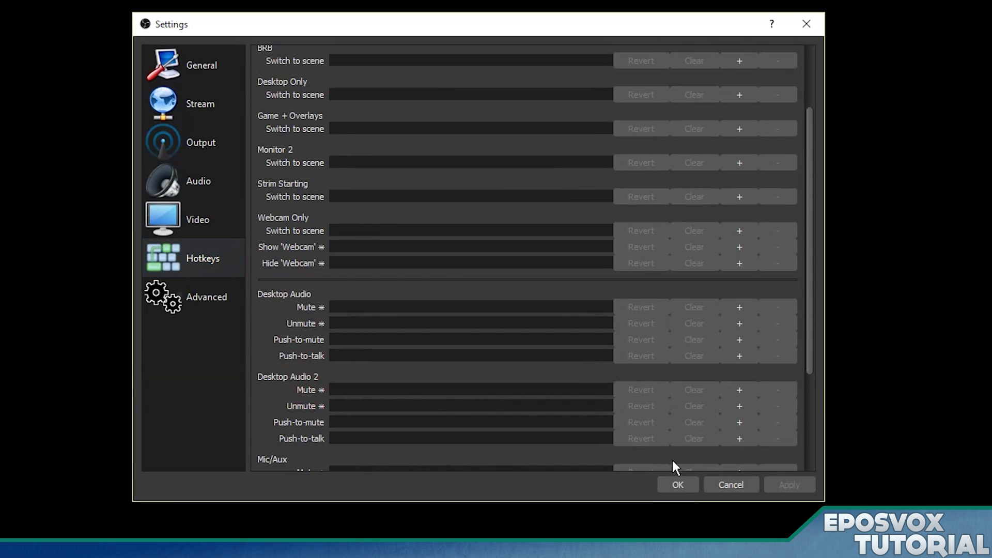
pyautogui.click(718, 479)
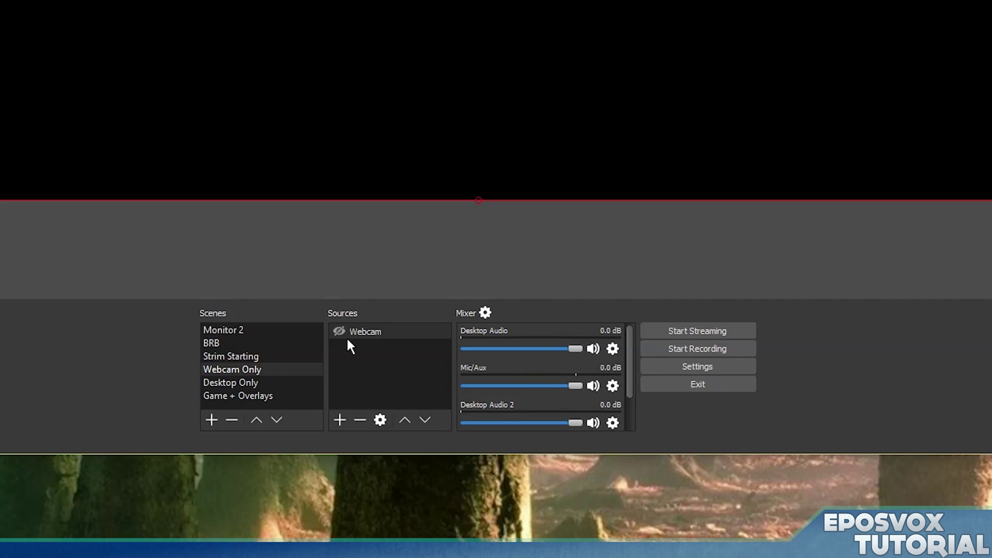
pyautogui.click(339, 332)
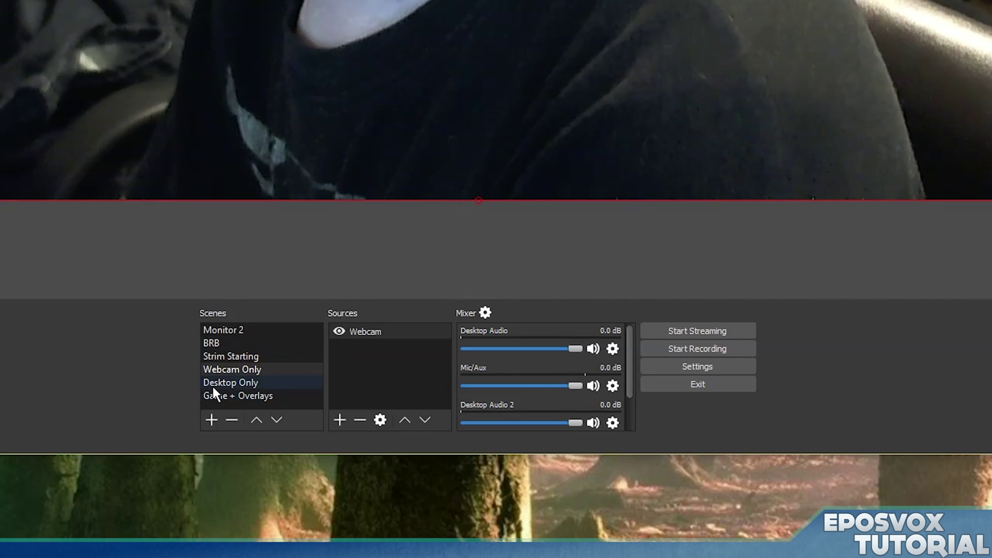
# Add a Display Capture named 'Main Desktop' to the Desktop Only scene and accept its properties.
pyautogui.click(270, 382)
pyautogui.rightClick(351, 365)
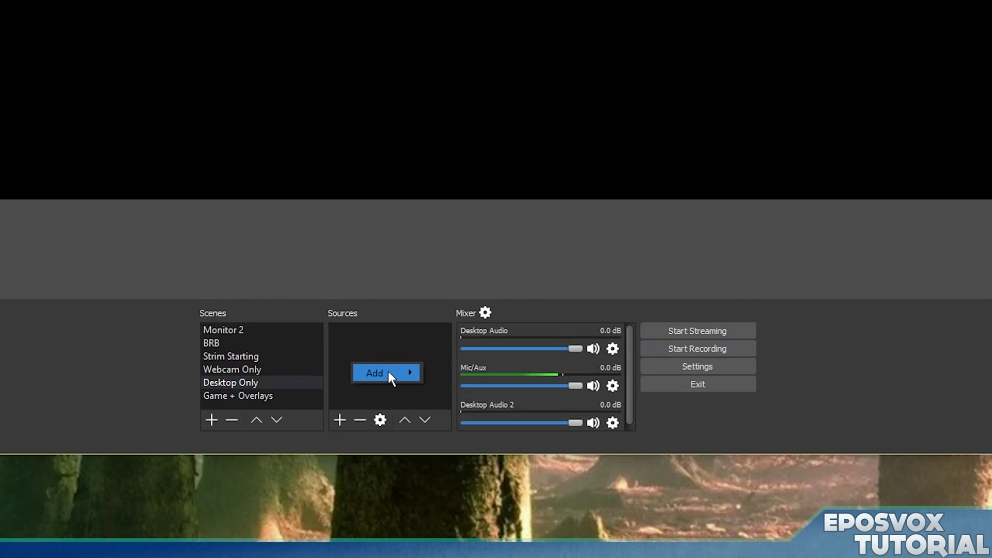
pyautogui.moveTo(388, 372)
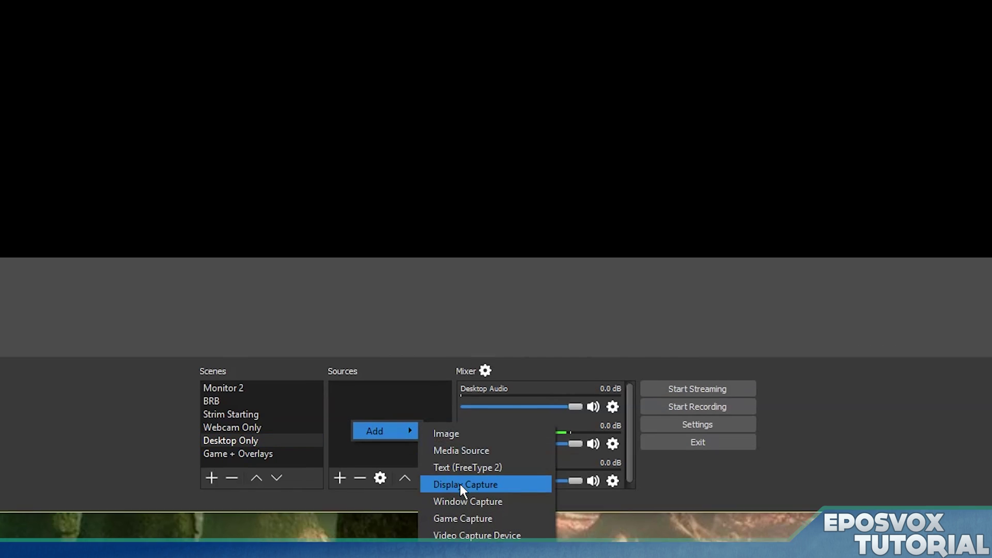
pyautogui.click(465, 426)
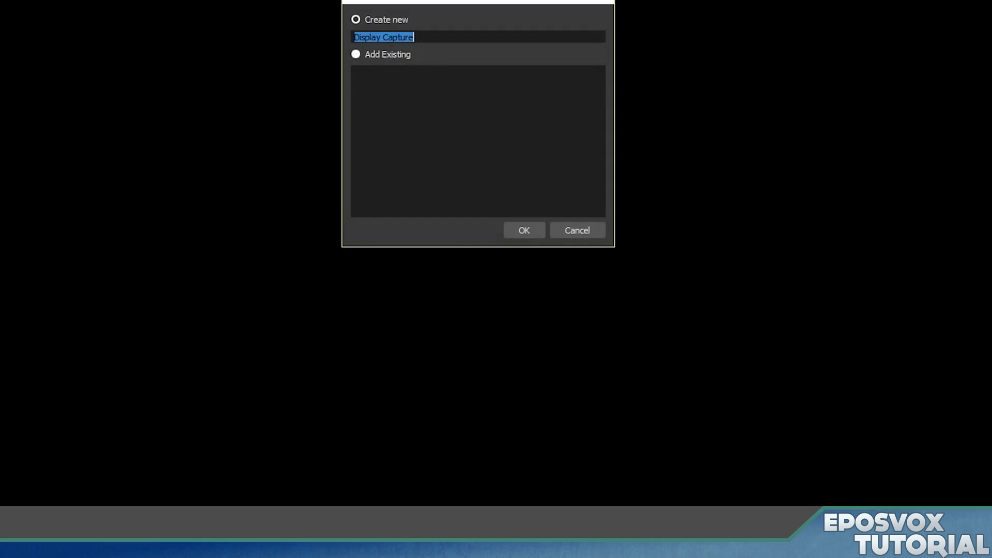
pyautogui.write('Main Desktop')
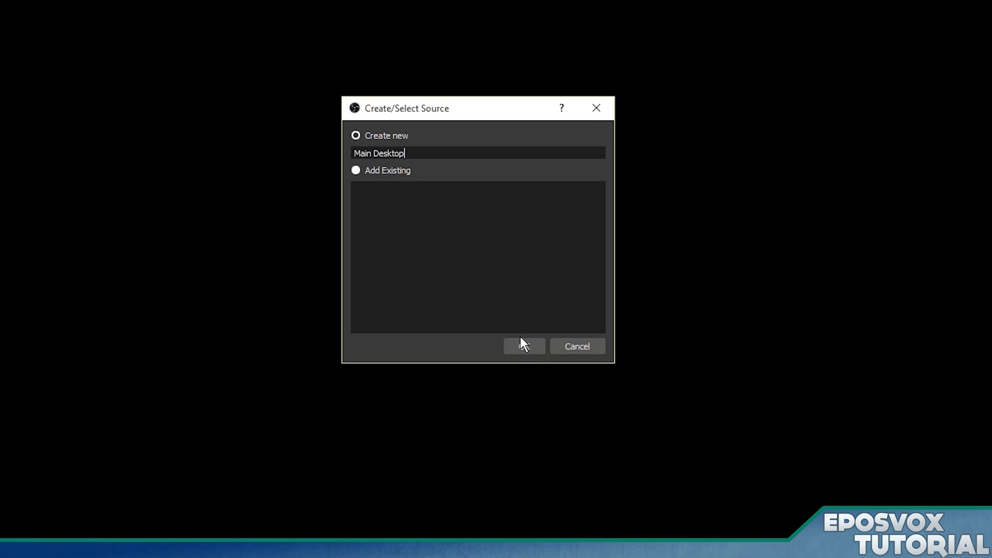
pyautogui.click(520, 343)
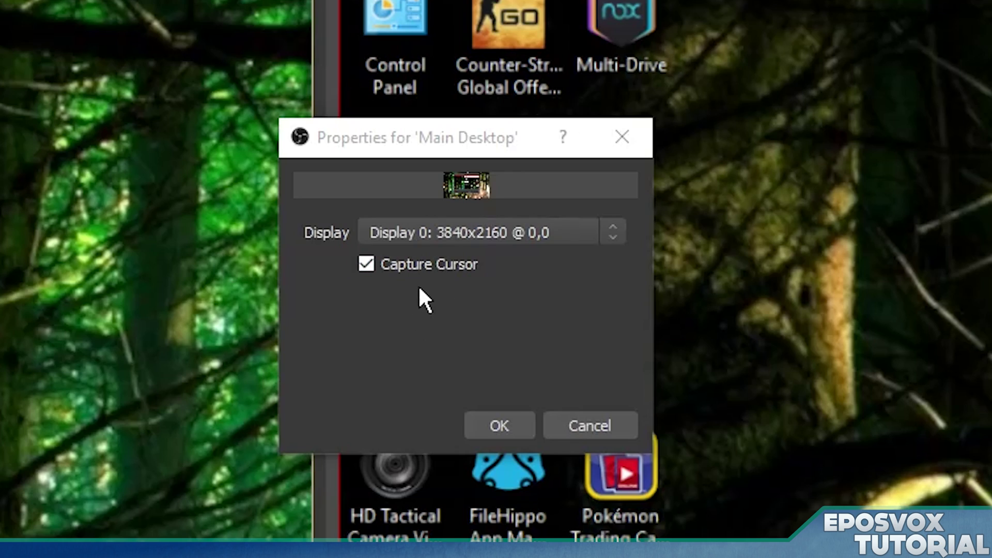
pyautogui.click(499, 426)
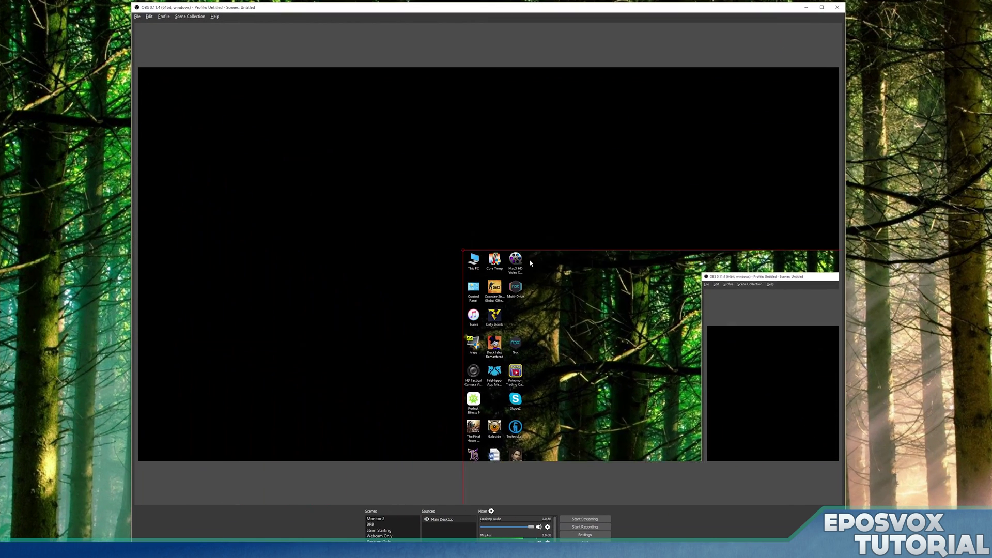
# Move the Main Desktop capture to the top-left and apply Transform > Fit to screen.
pyautogui.moveTo(636, 340); pyautogui.dragTo(174, 68)
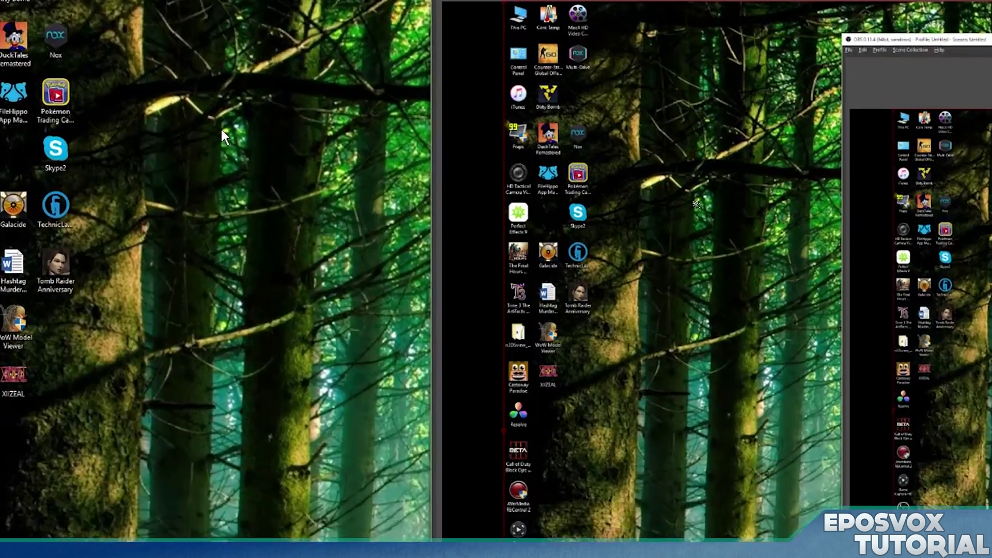
pyautogui.rightClick(286, 187)
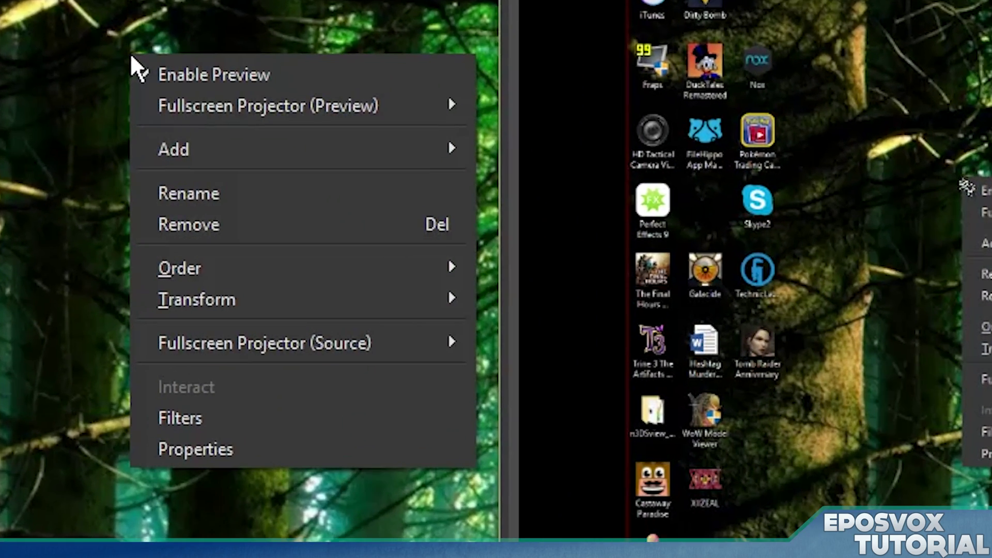
pyautogui.moveTo(248, 305)
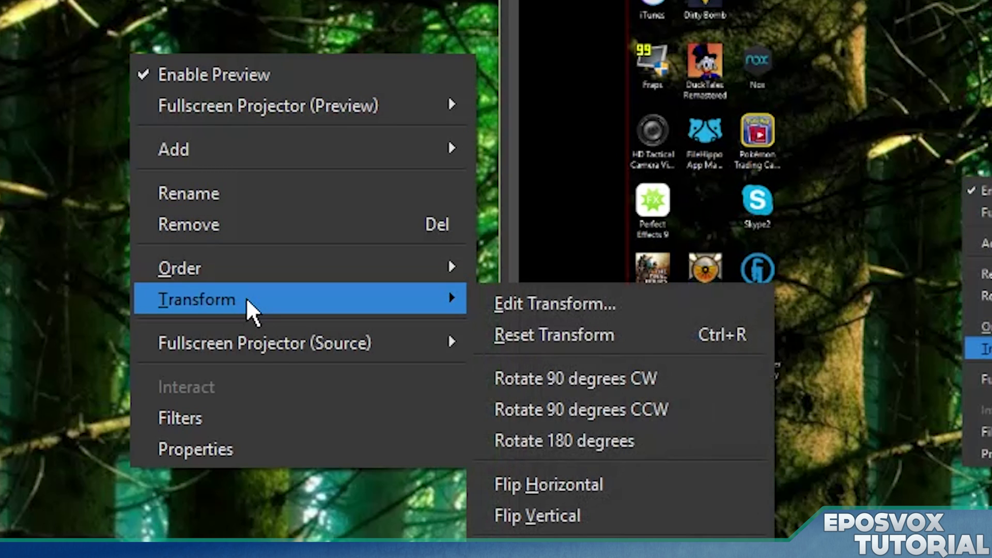
pyautogui.moveTo(261, 278)
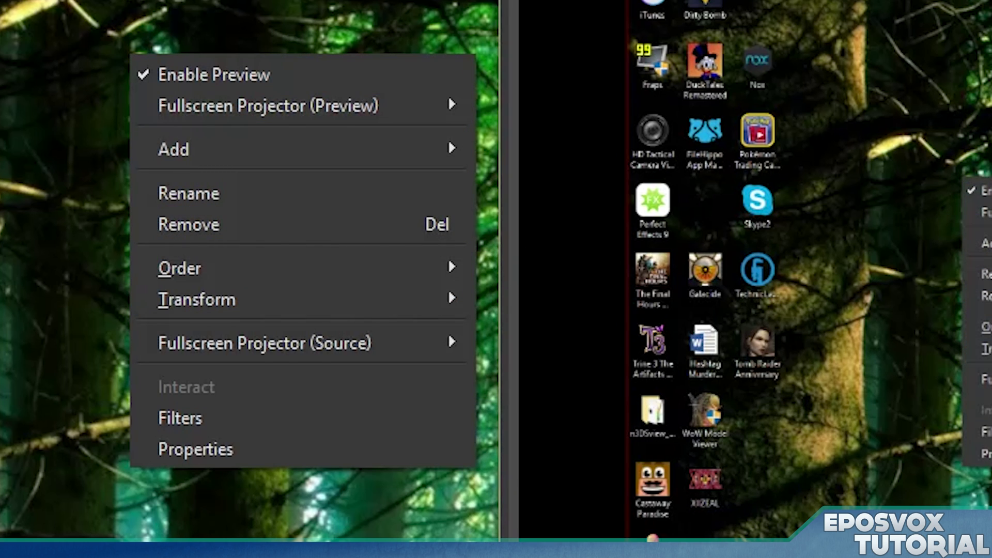
pyautogui.moveTo(361, 258)
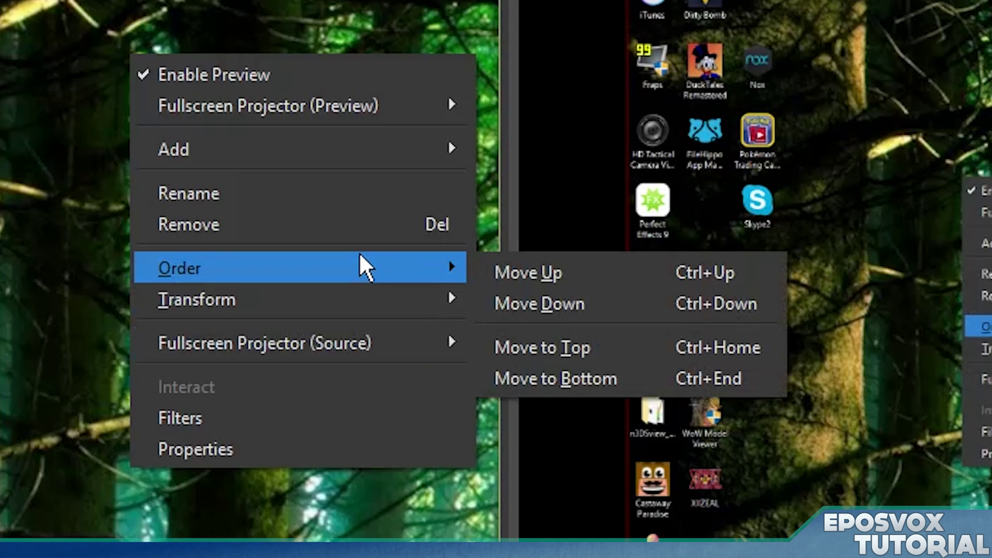
pyautogui.moveTo(364, 299)
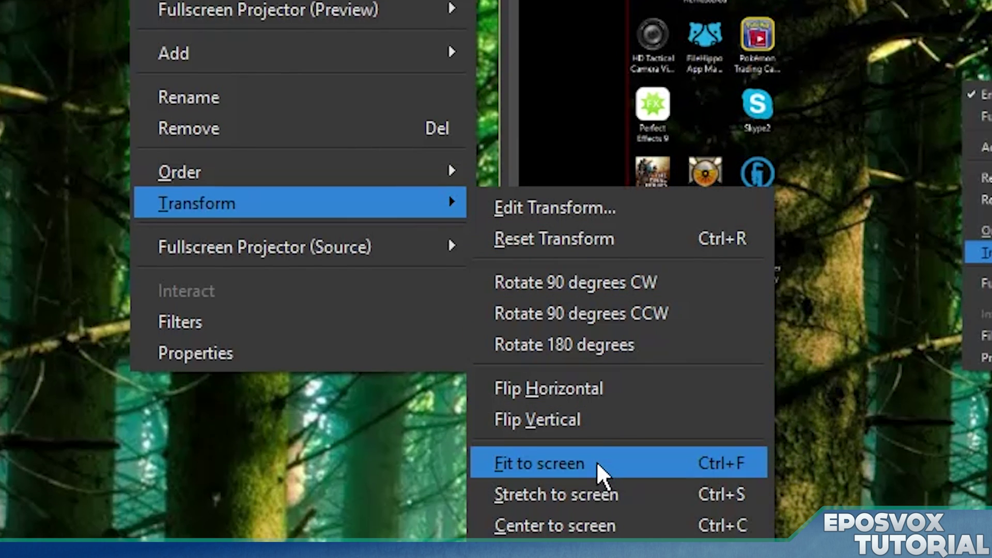
pyautogui.click(598, 463)
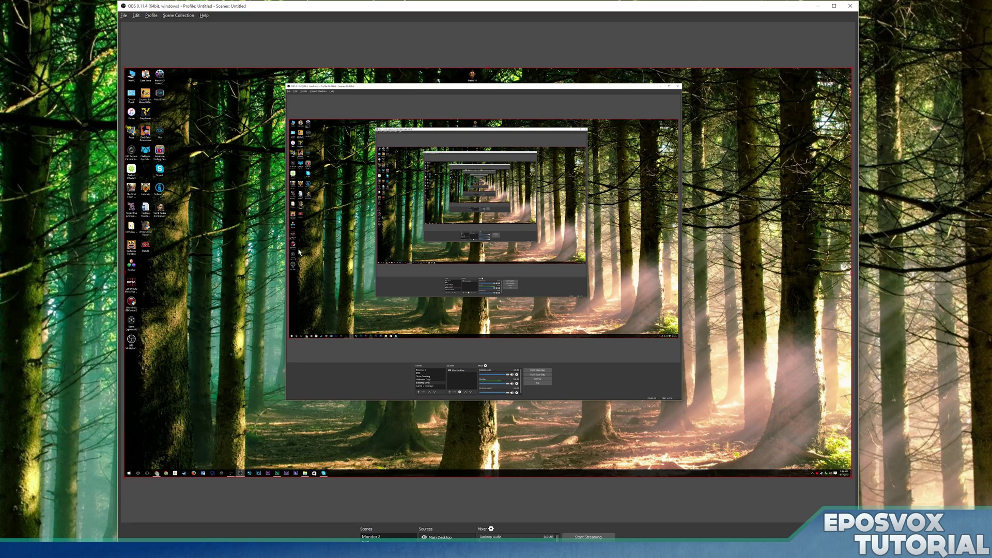
# Clear the recursive desktop capture from the preview, then switch to the Game + Overlays scene.
pyautogui.rightClick(321, 246)
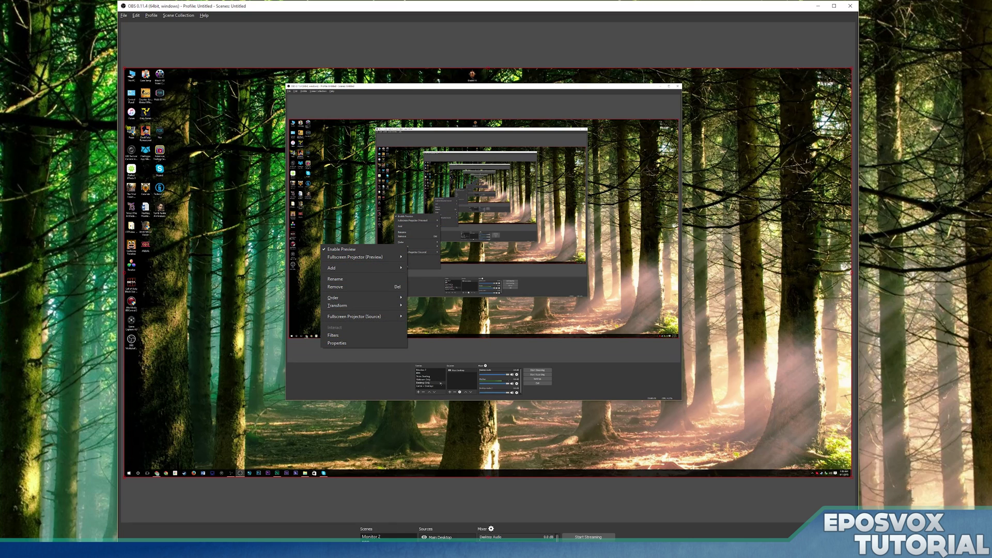
pyautogui.click(424, 537)
pyautogui.rightClick(350, 223)
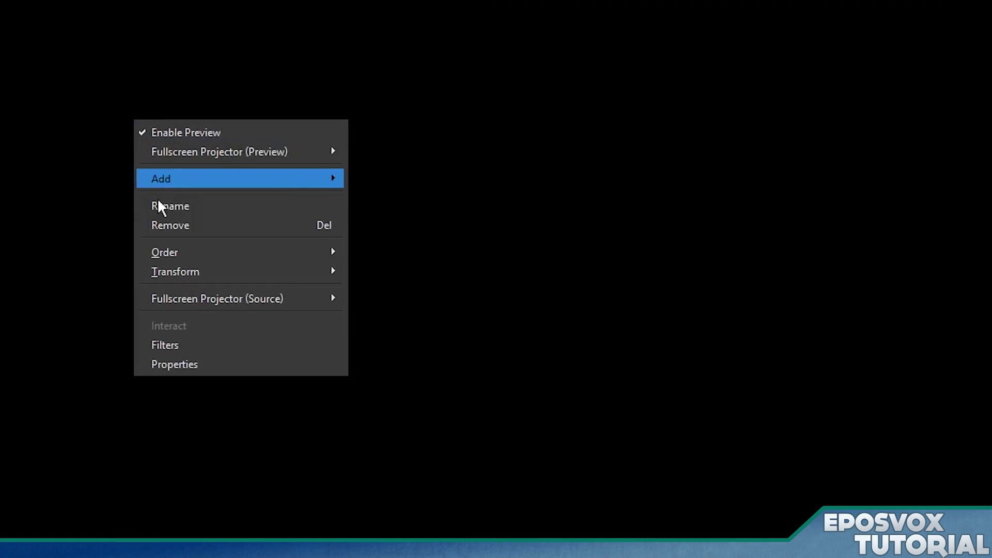
pyautogui.moveTo(374, 288)
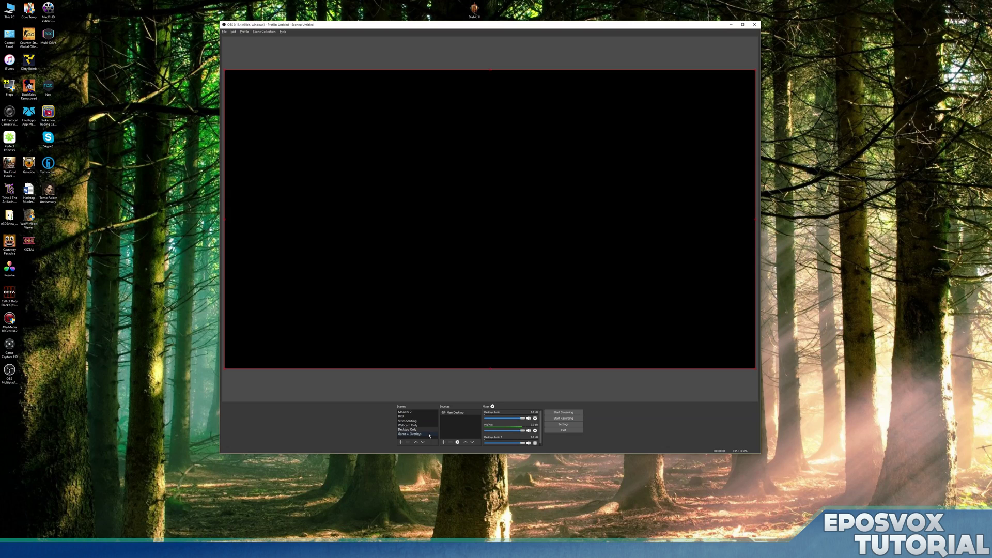
pyautogui.click(437, 434)
# Search the Steam library for 'furi' and select Five Nights at Freddy's 2.
pyautogui.rightClick(49, 427)
pyautogui.click(83, 453)
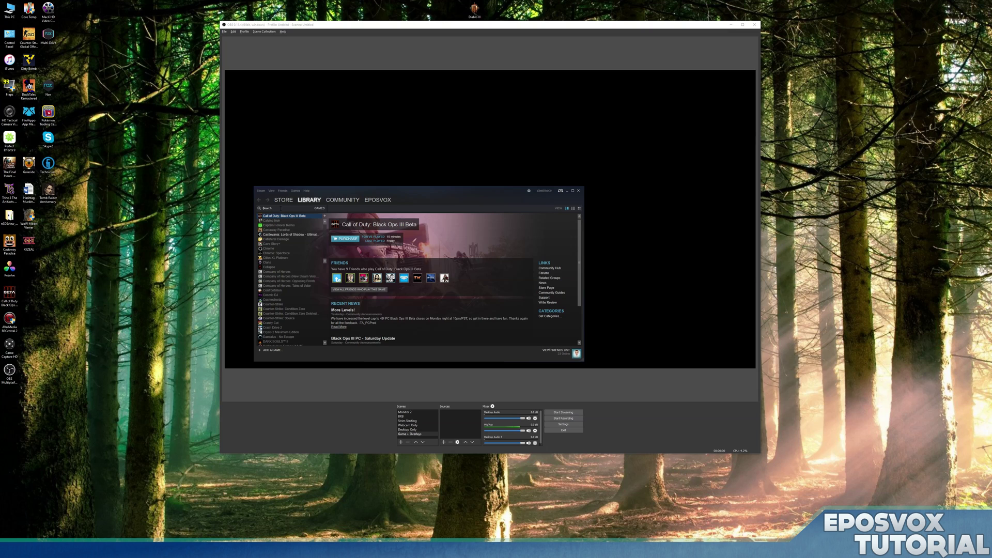
pyautogui.write('furi')
pyautogui.click(546, 378)
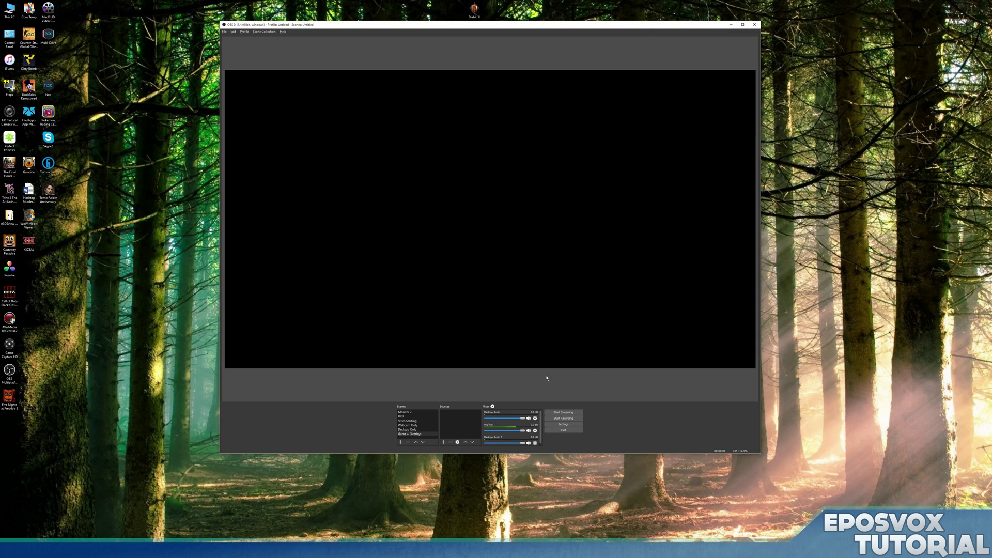
pyautogui.rightClick(460, 426)
pyautogui.moveTo(467, 427)
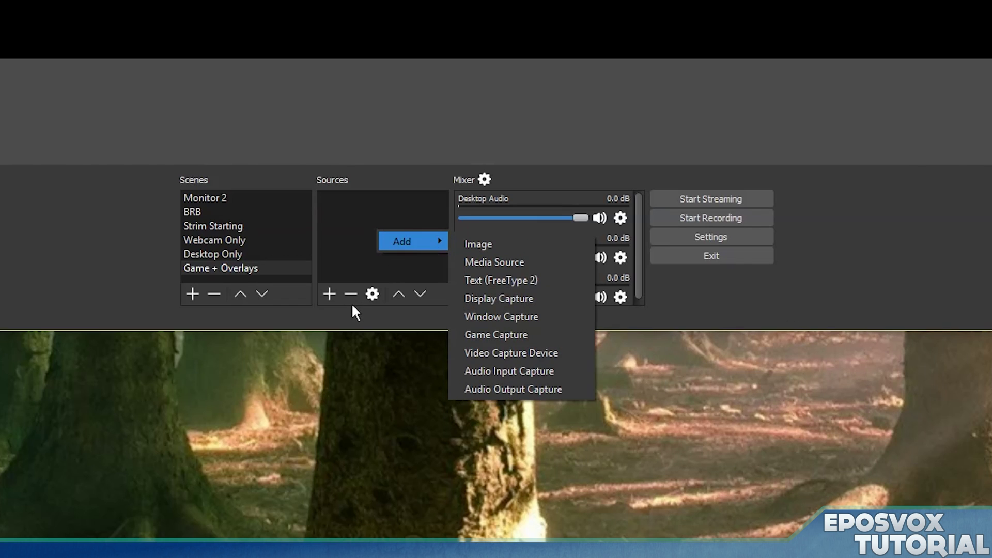
# Add a Game Capture source named 'FNAF' to the scene.
pyautogui.click(327, 299)
pyautogui.click(328, 295)
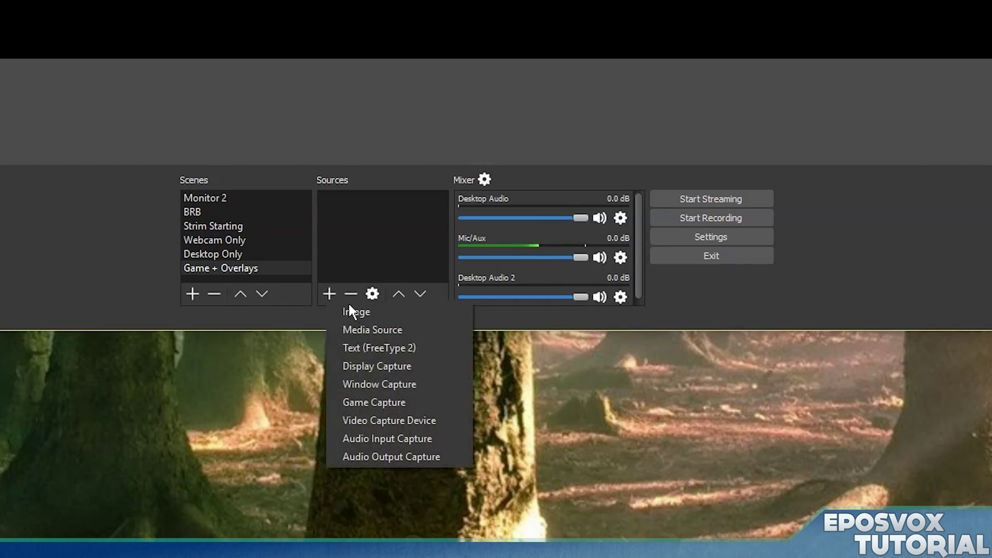
pyautogui.click(389, 401)
pyautogui.write('FNAF')
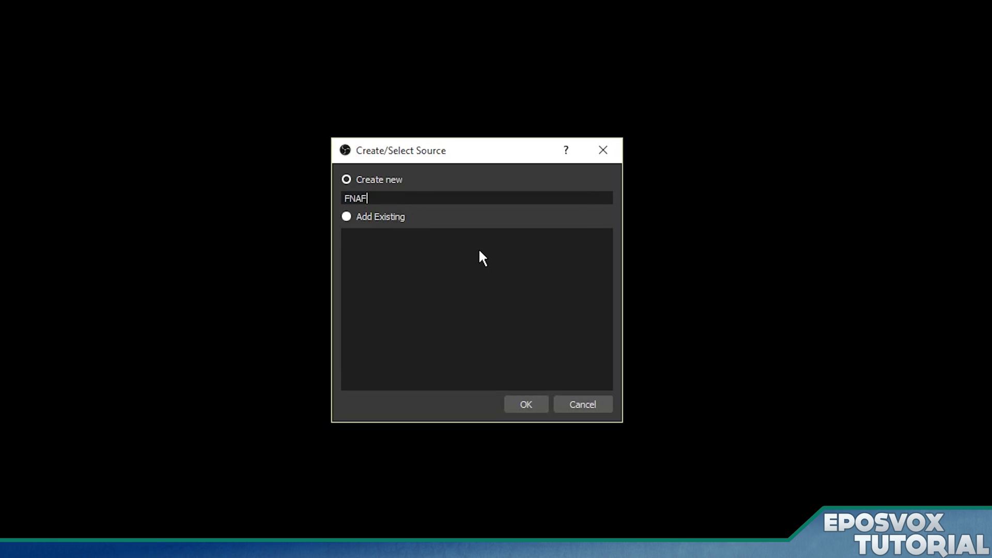
pyautogui.press('Return')
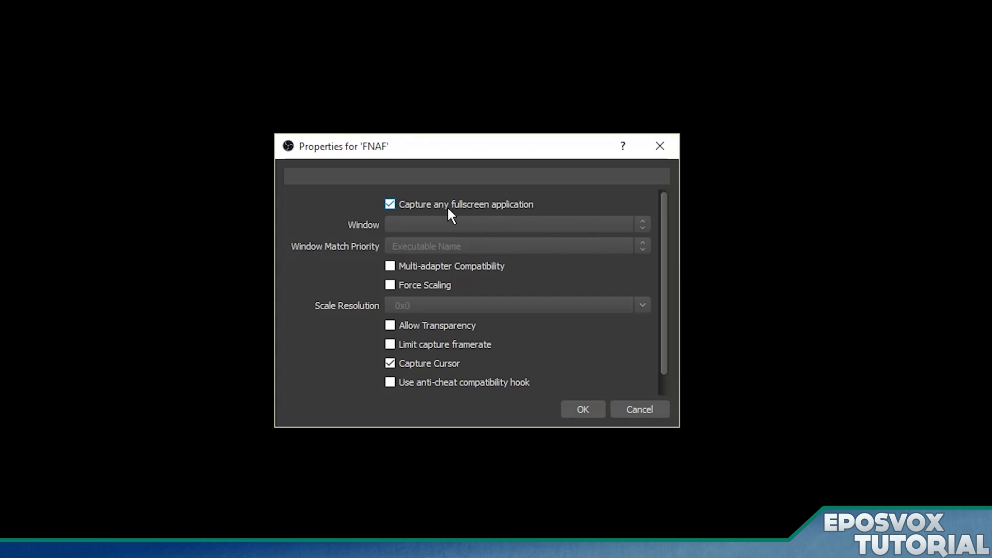
# Switch FNAF from any fullscreen application to capturing the Five Nights at Freddys 2 window.
pyautogui.click(448, 205)
pyautogui.click(496, 225)
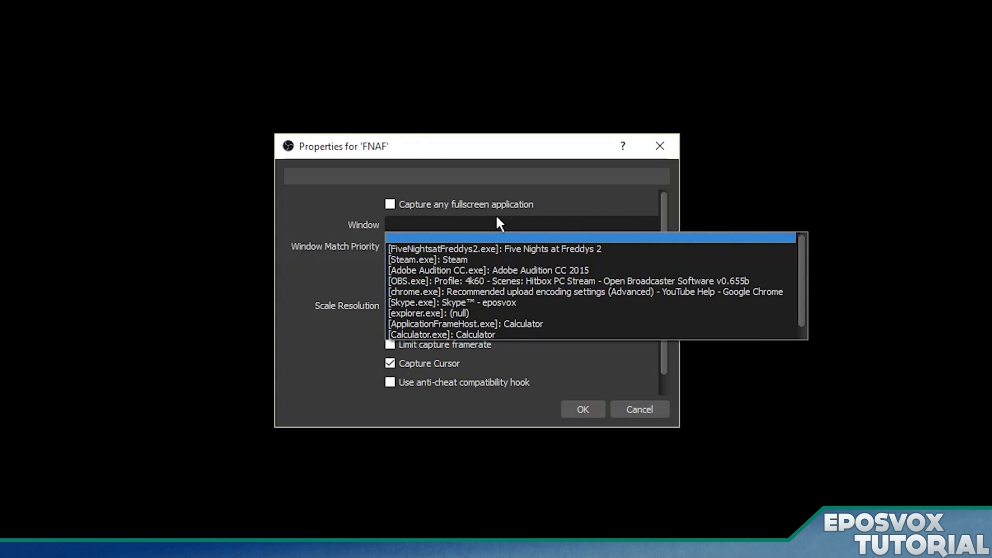
pyautogui.click(451, 205)
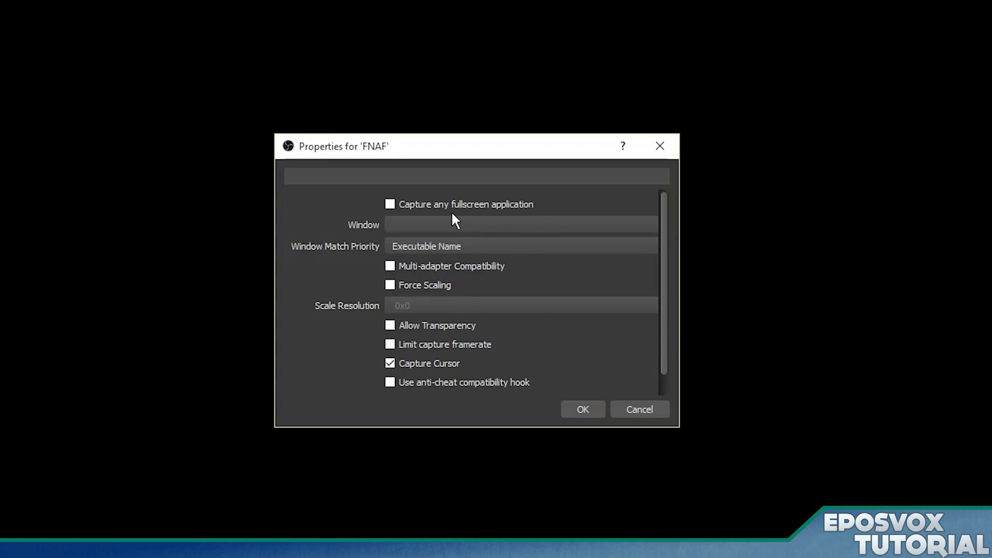
pyautogui.click(423, 206)
pyautogui.click(423, 221)
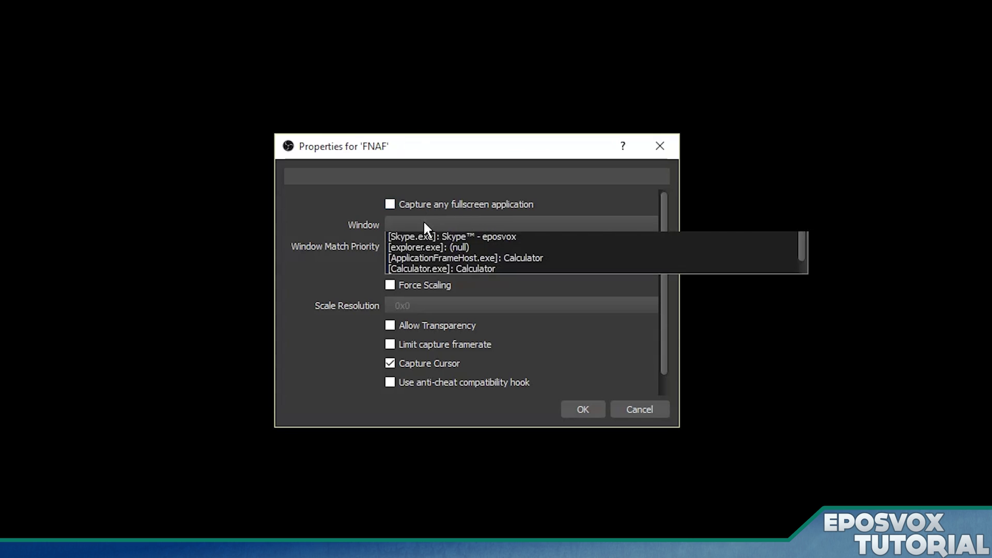
pyautogui.click(445, 247)
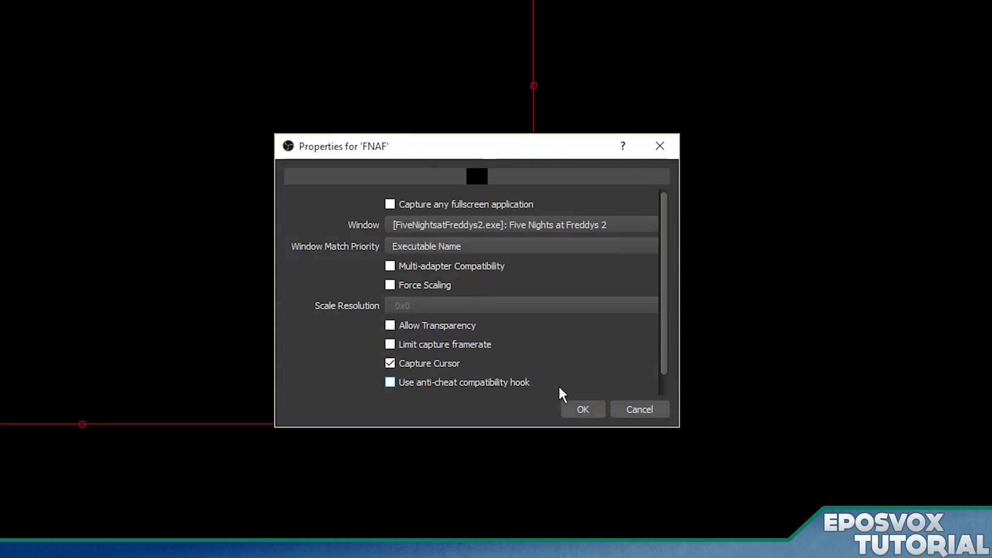
pyautogui.click(579, 410)
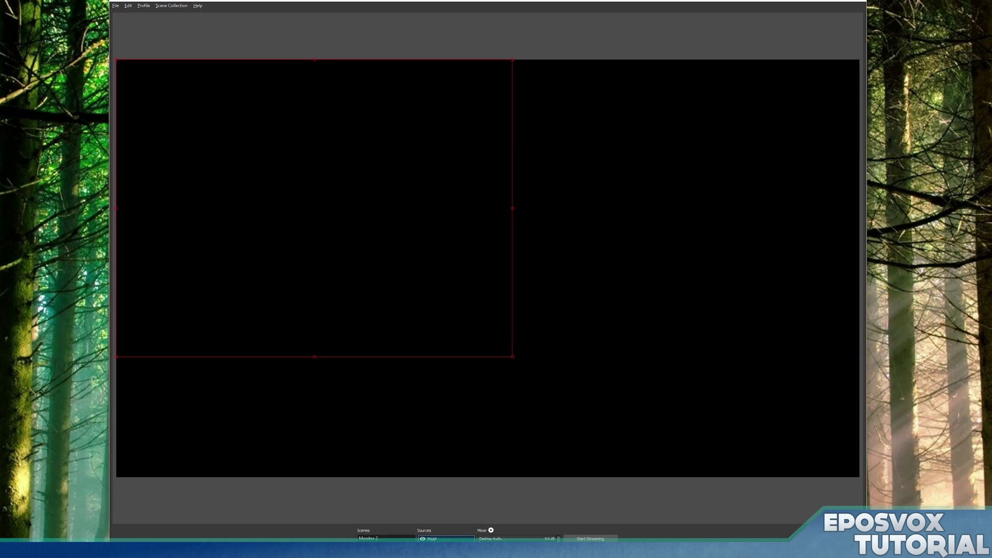
# Bring the game up for capture, resize the FNAF source, and fit it to the screen.
pyautogui.hotkey('alt', 'Tab')
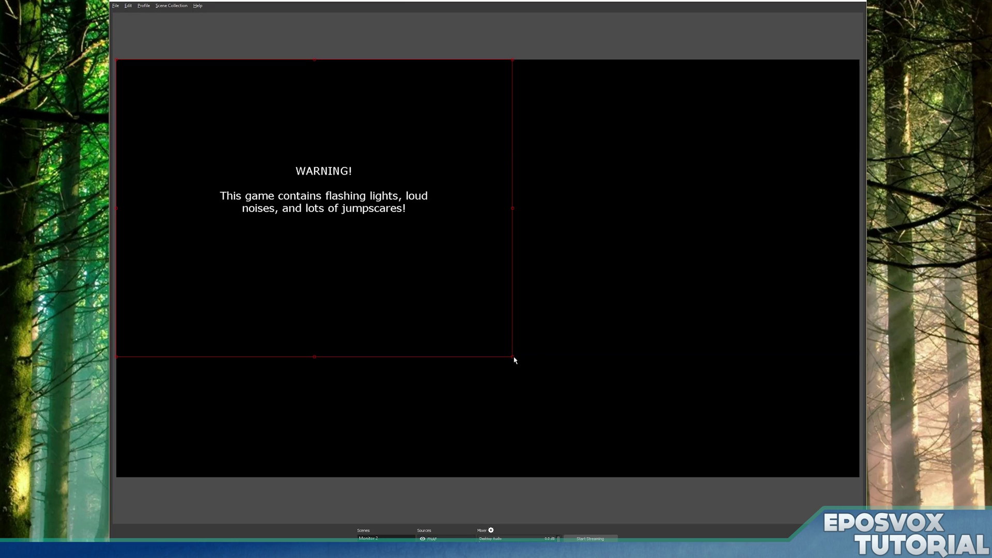
pyautogui.moveTo(512, 357); pyautogui.dragTo(674, 477)
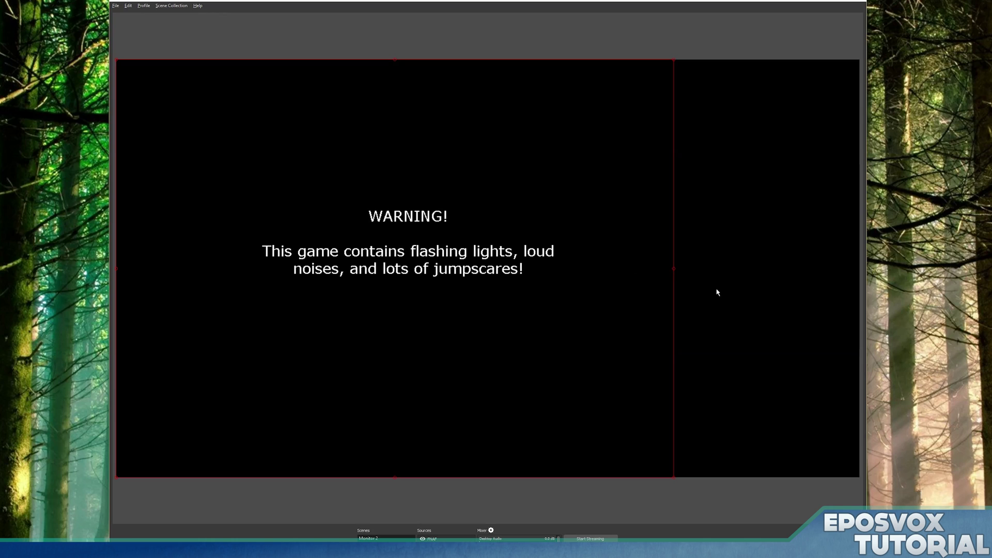
pyautogui.moveTo(675, 478); pyautogui.dragTo(656, 465)
pyautogui.rightClick(415, 295)
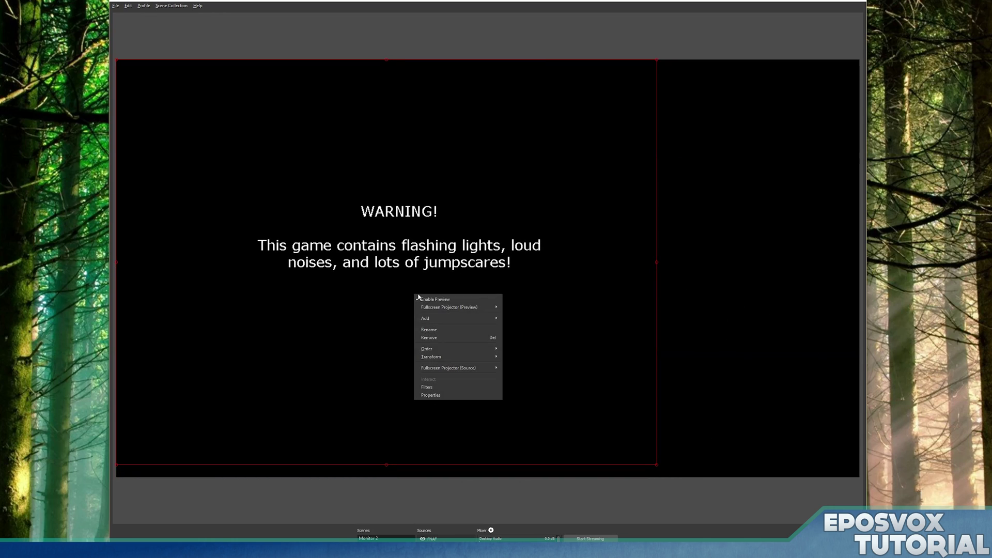
pyautogui.moveTo(484, 361)
pyautogui.click(523, 424)
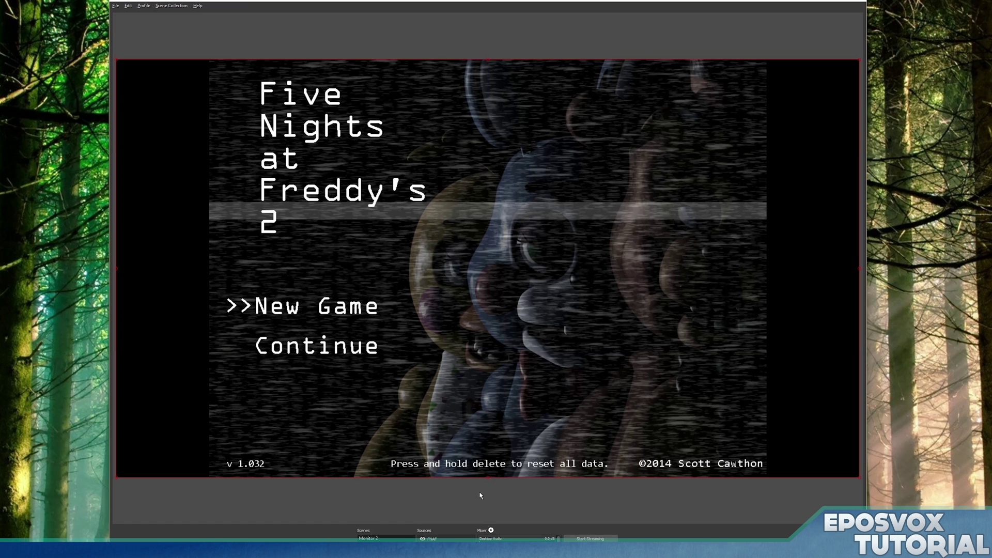
pyautogui.click(480, 495)
# Apply Transform > Stretch to screen so the FNAF capture fills the whole canvas.
pyautogui.rightClick(426, 287)
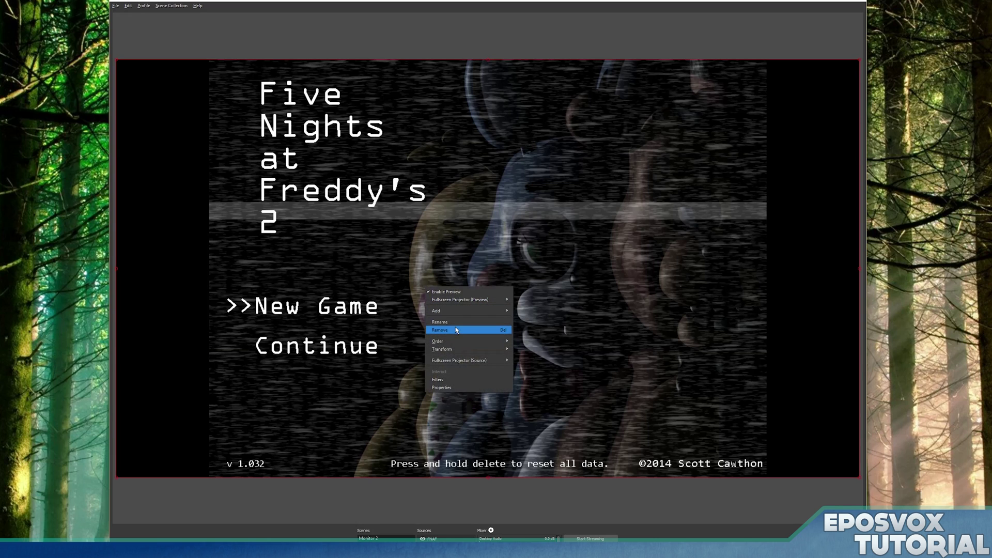
pyautogui.moveTo(481, 349)
pyautogui.click(558, 424)
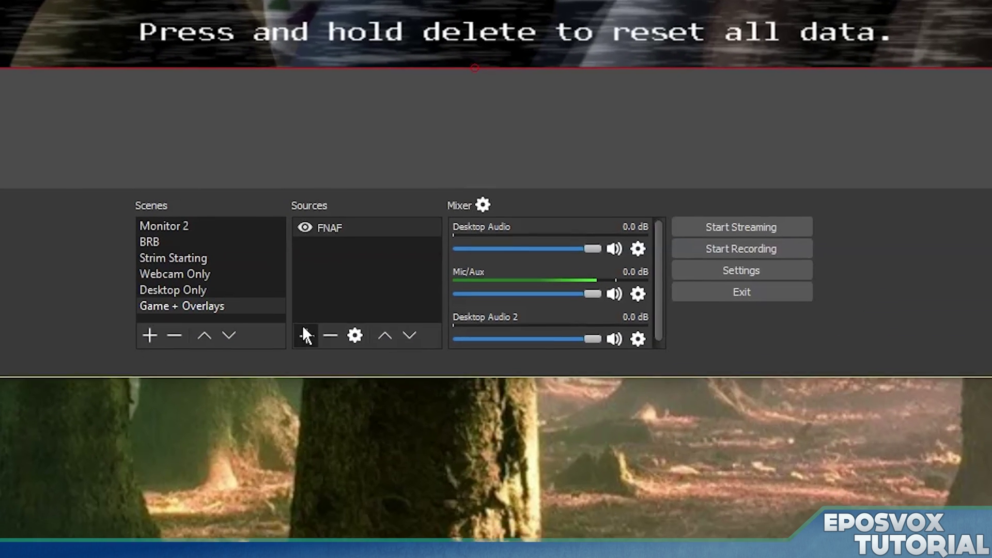
pyautogui.click(427, 557)
# Add an image source named 'Stream Overlay' that uses the Overlay Tech PNG file.
pyautogui.click(331, 324)
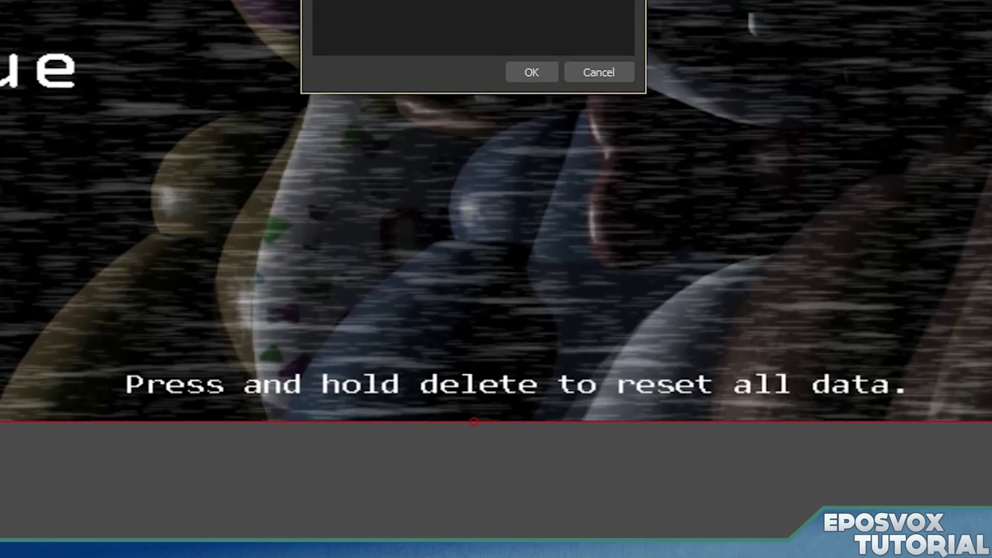
pyautogui.write('Stream Overlay')
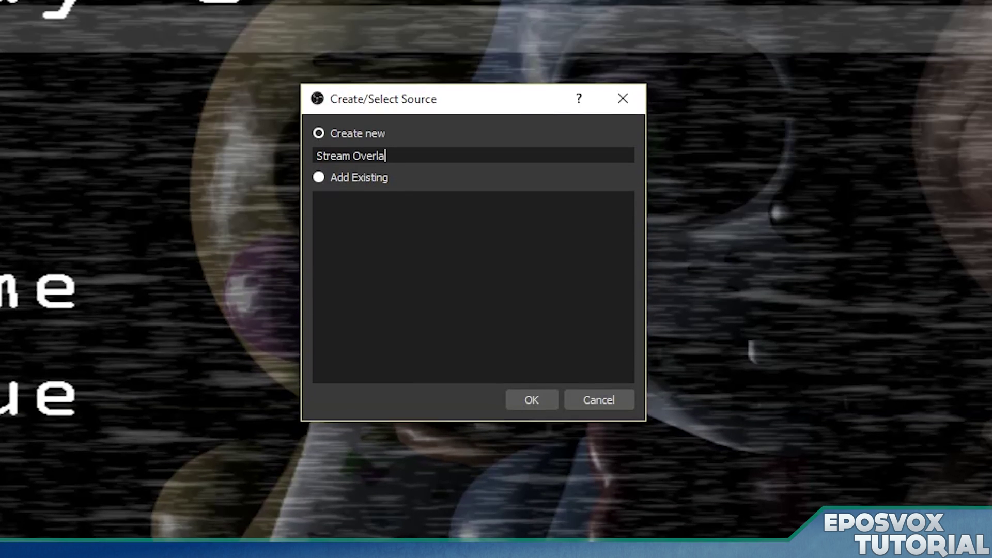
pyautogui.press('Return')
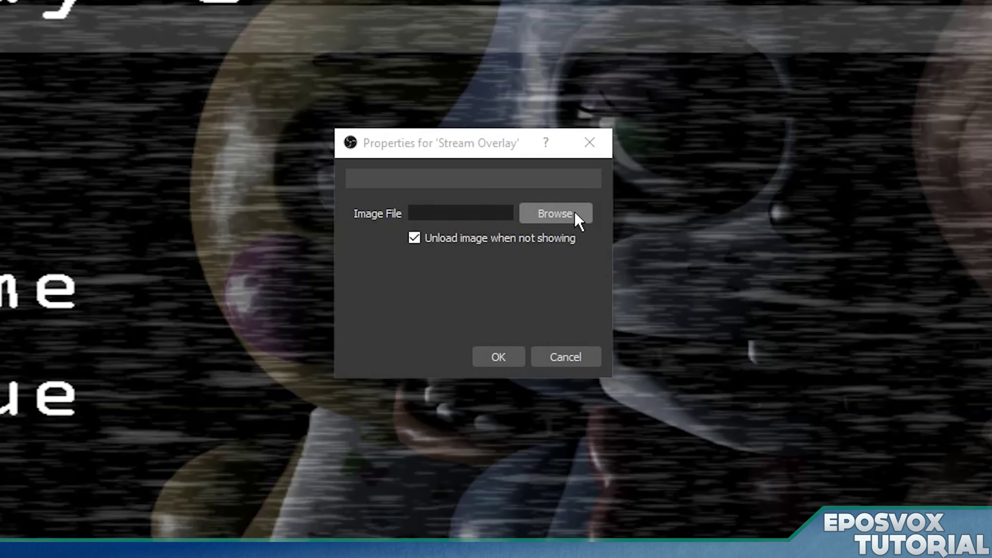
pyautogui.click(574, 211)
pyautogui.scroll(-5, 413, 400)
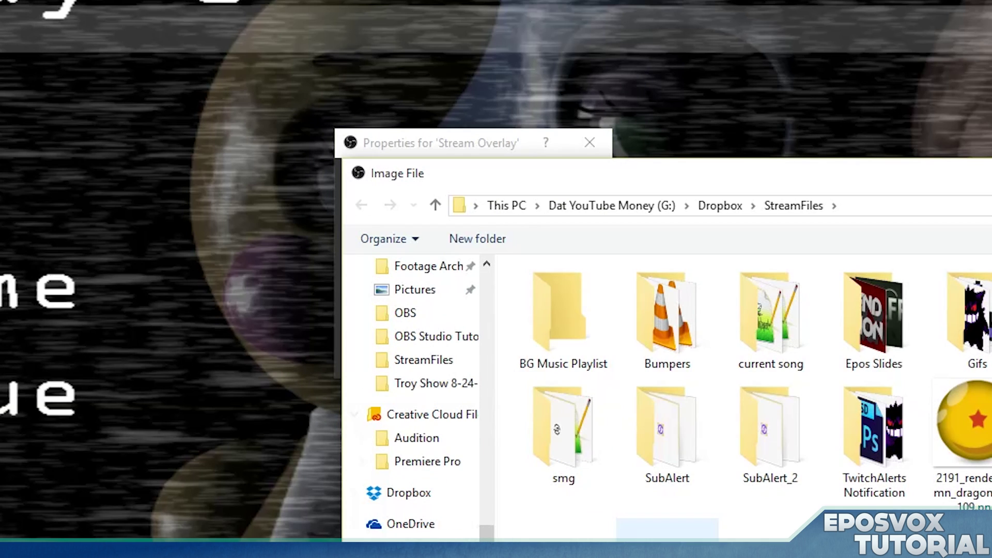
pyautogui.press('Return')
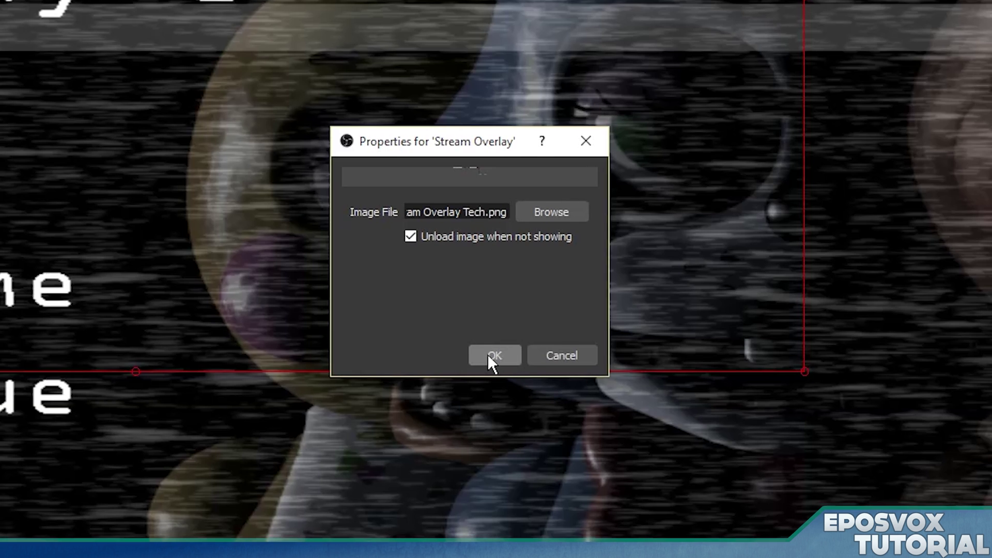
pyautogui.click(493, 357)
# Apply Transform > Fit to screen to the Stream Overlay image over the FNAF capture.
pyautogui.rightClick(635, 263)
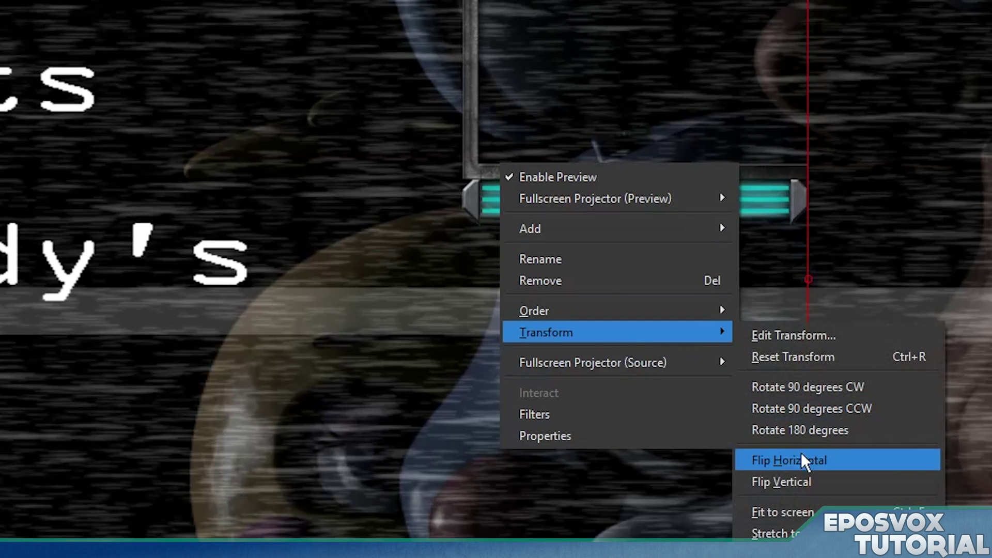
pyautogui.click(783, 512)
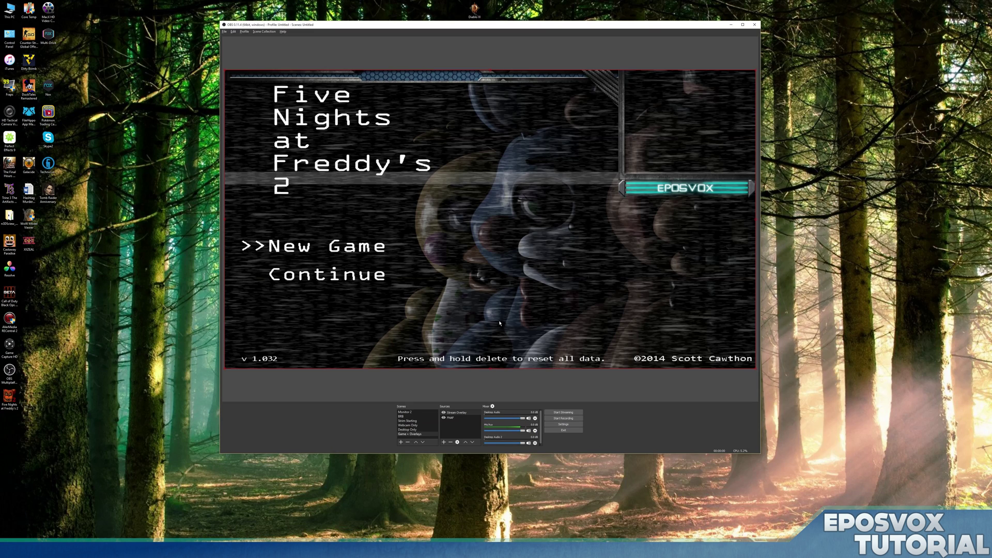
pyautogui.click(443, 441)
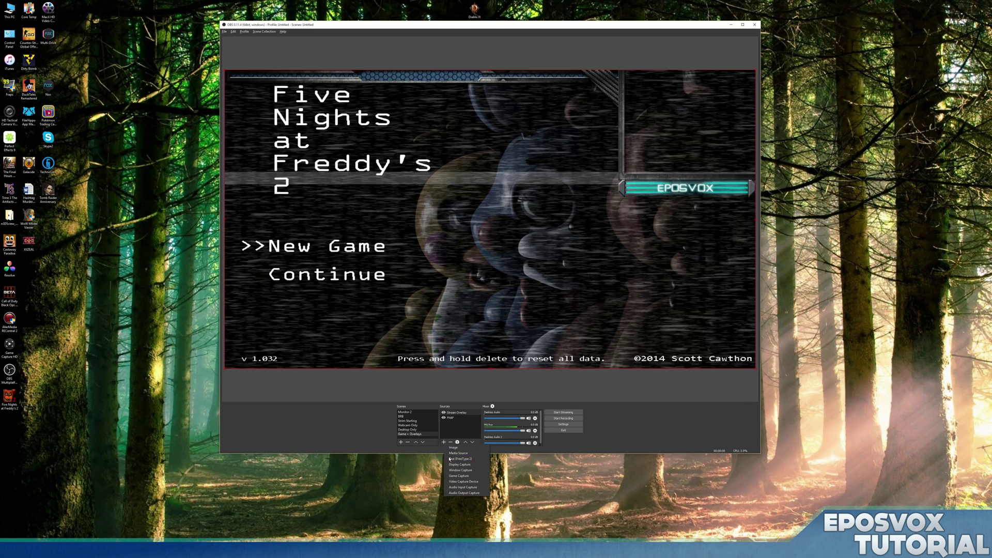
# Add a Facecam Video Capture Device with default properties and move it toward the top-right.
pyautogui.click(465, 481)
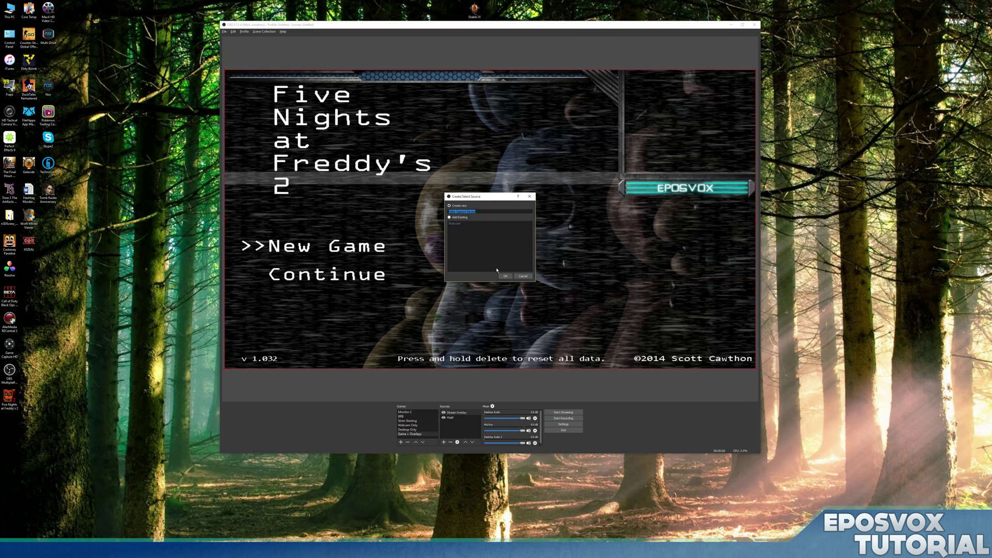
pyautogui.write('Webcam')
pyautogui.press('Return')
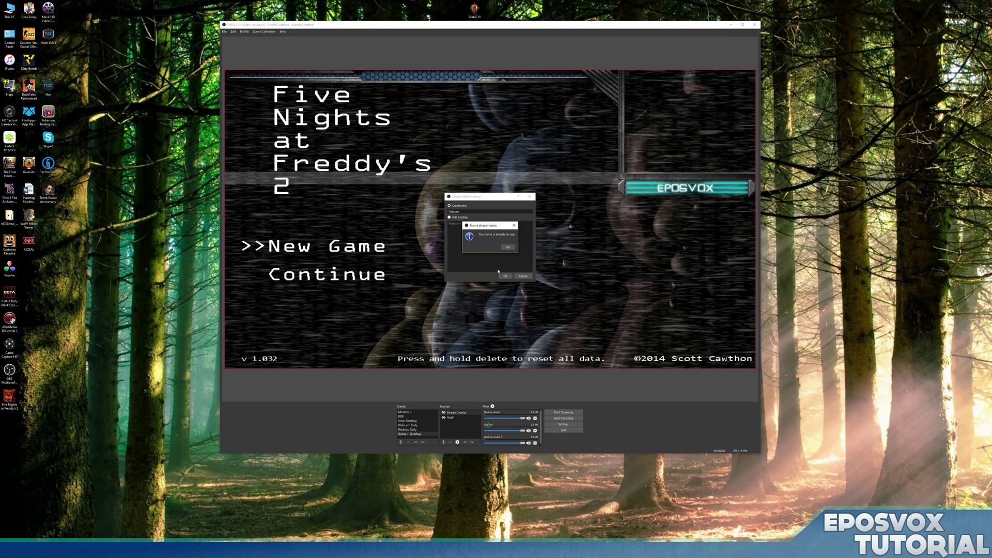
pyautogui.click(508, 247)
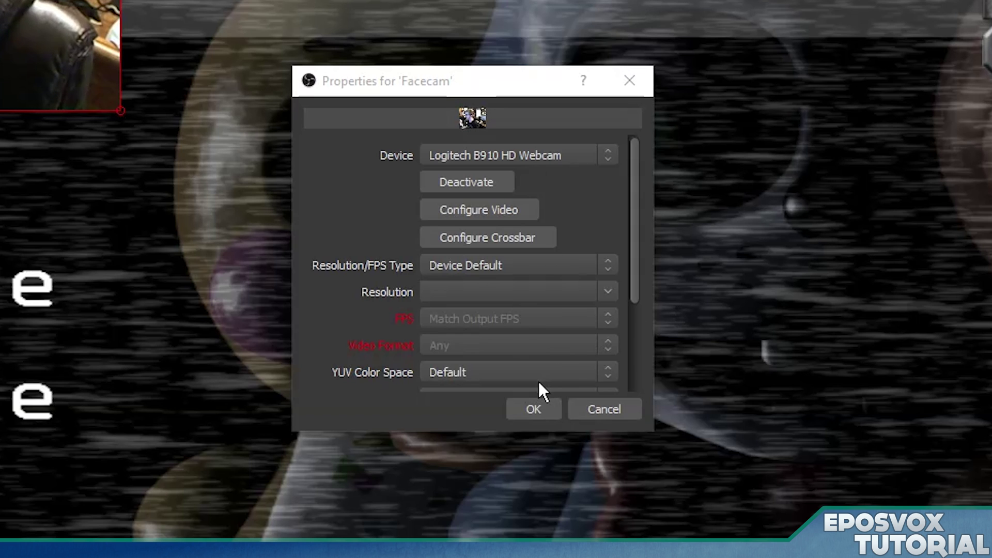
pyautogui.click(627, 263)
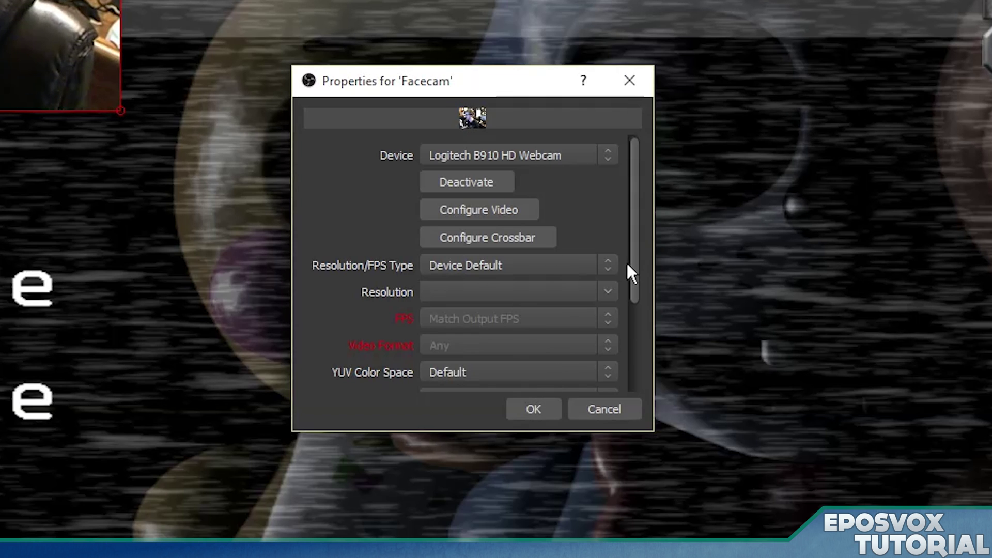
pyautogui.moveTo(630, 275); pyautogui.dragTo(622, 324)
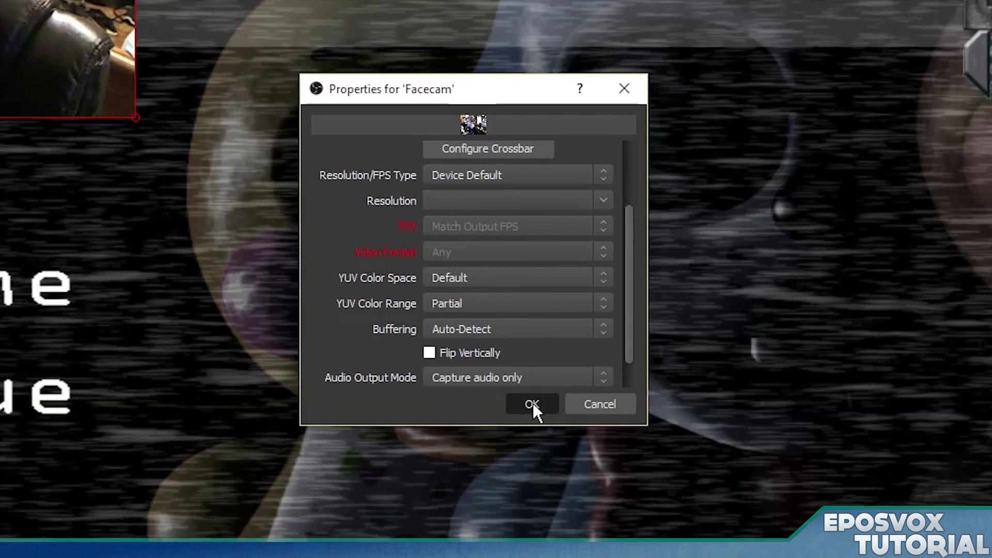
pyautogui.click(532, 404)
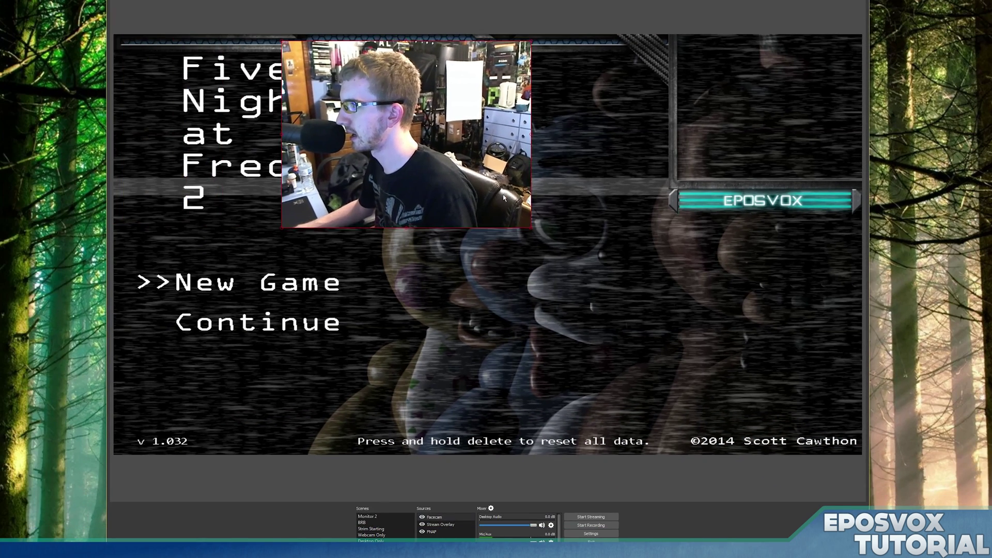
pyautogui.moveTo(491, 198); pyautogui.dragTo(822, 191)
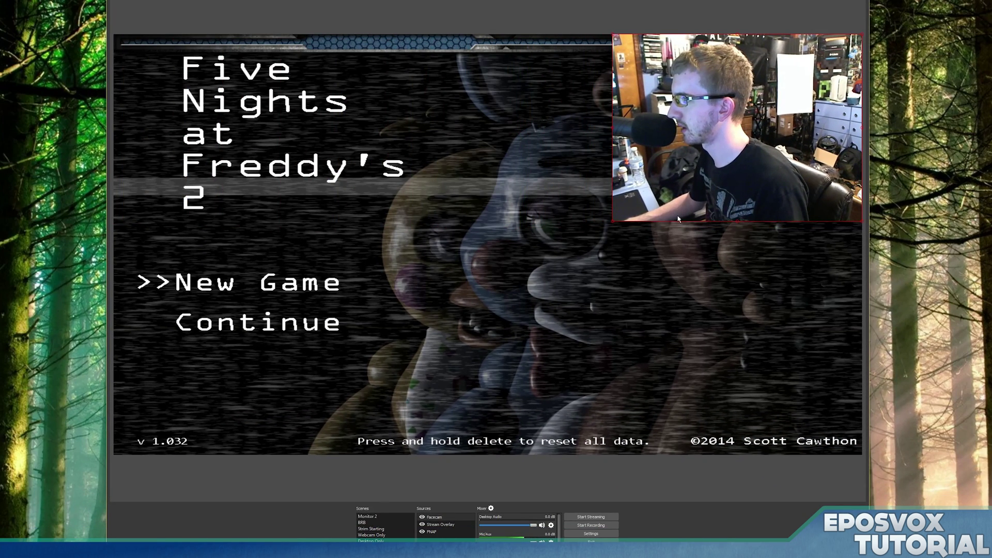
# Size the Facecam into the box above the EPOSVOX bar and move it below Stream Overlay.
pyautogui.moveTo(678, 218); pyautogui.dragTo(720, 181)
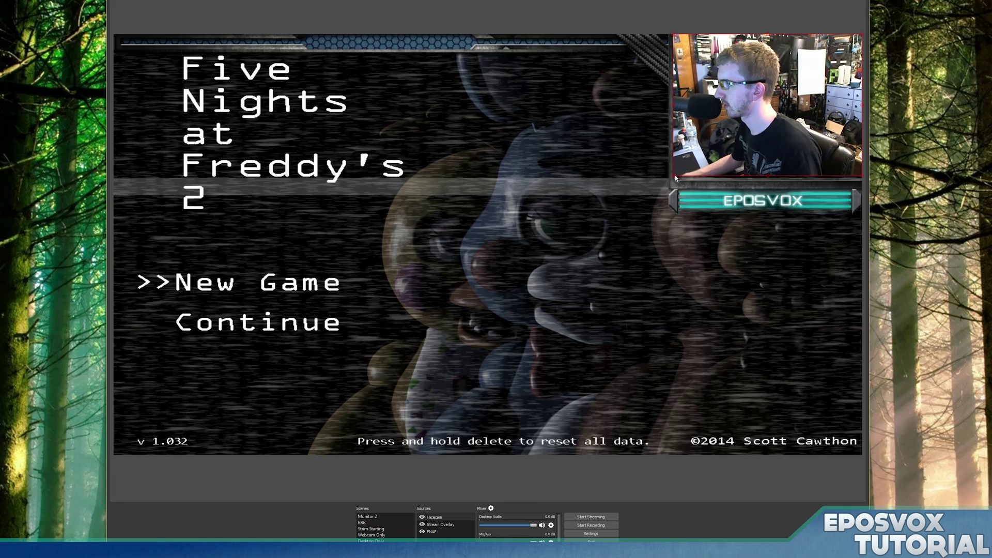
pyautogui.moveTo(675, 178); pyautogui.dragTo(673, 181)
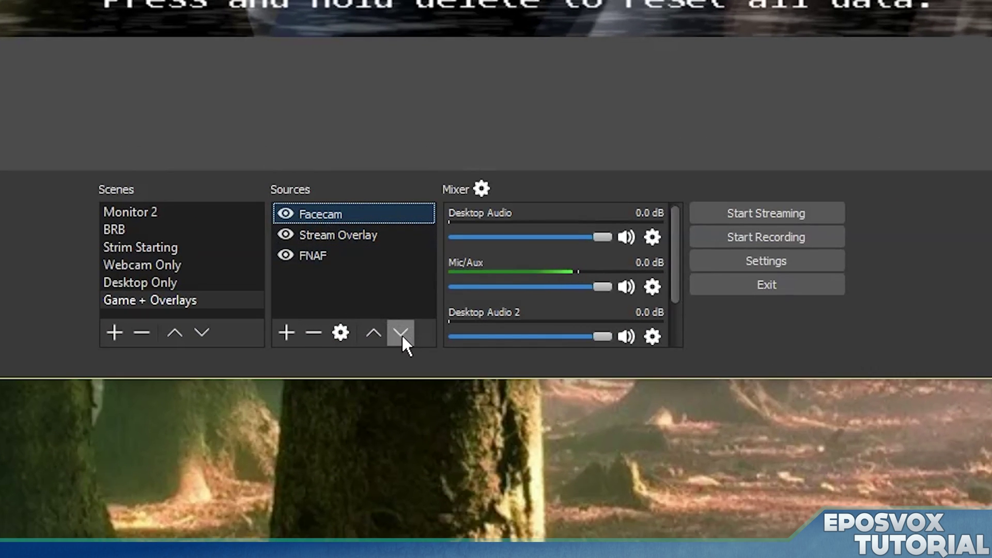
pyautogui.click(402, 335)
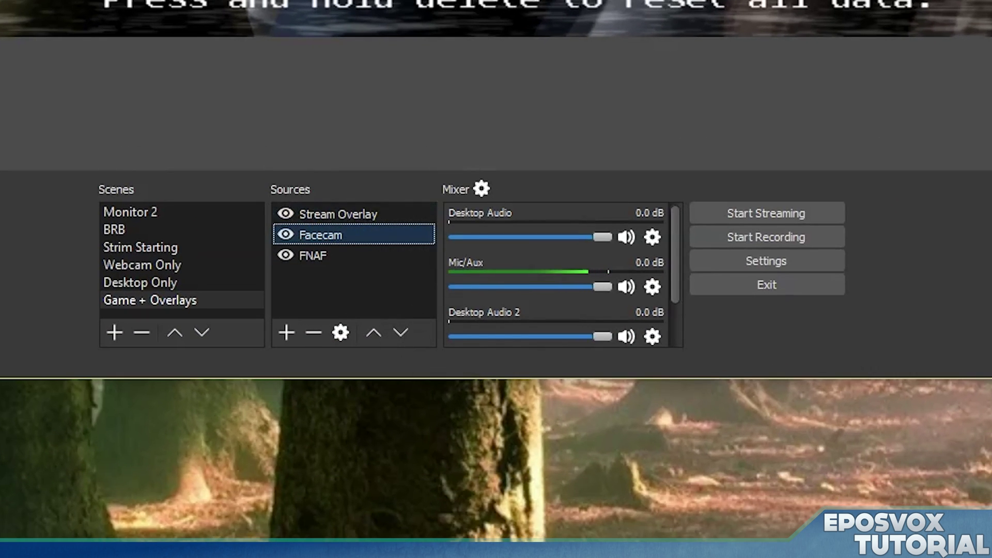
pyautogui.keyDown('ctrl'); pyautogui.click(321, 235); pyautogui.keyUp('ctrl')
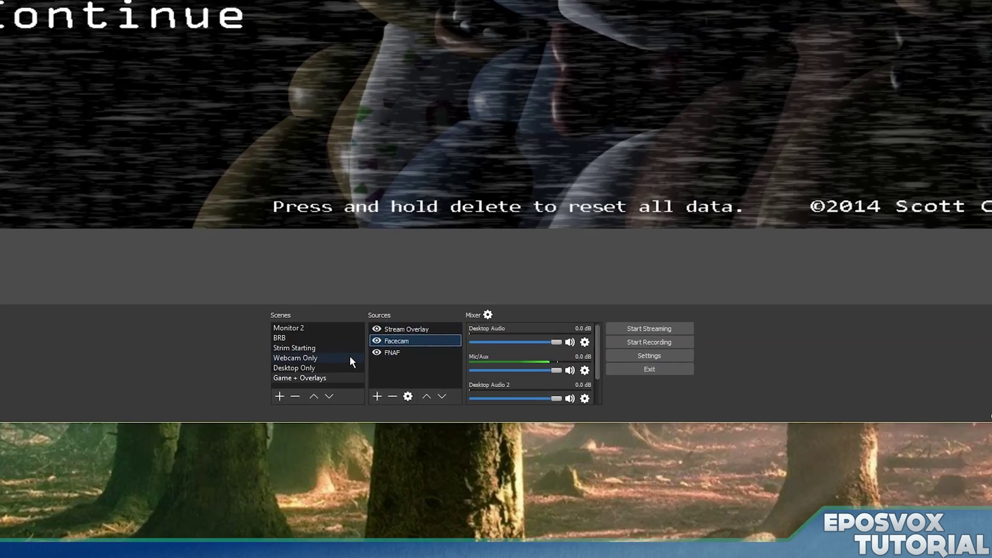
# Switch to the Webcam Only scene and add the existing Facecam capture source.
pyautogui.click(426, 424)
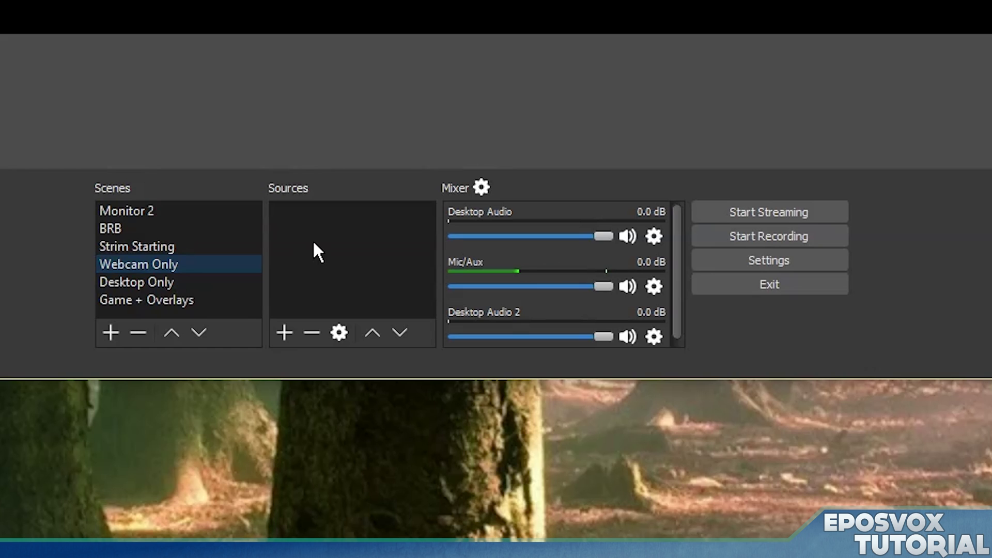
pyautogui.click(281, 330)
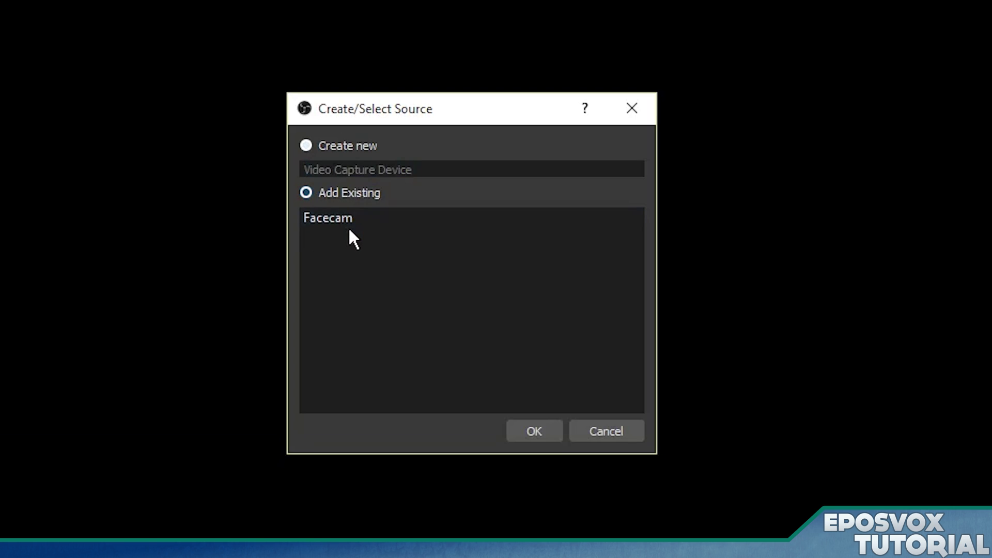
pyautogui.click(342, 219)
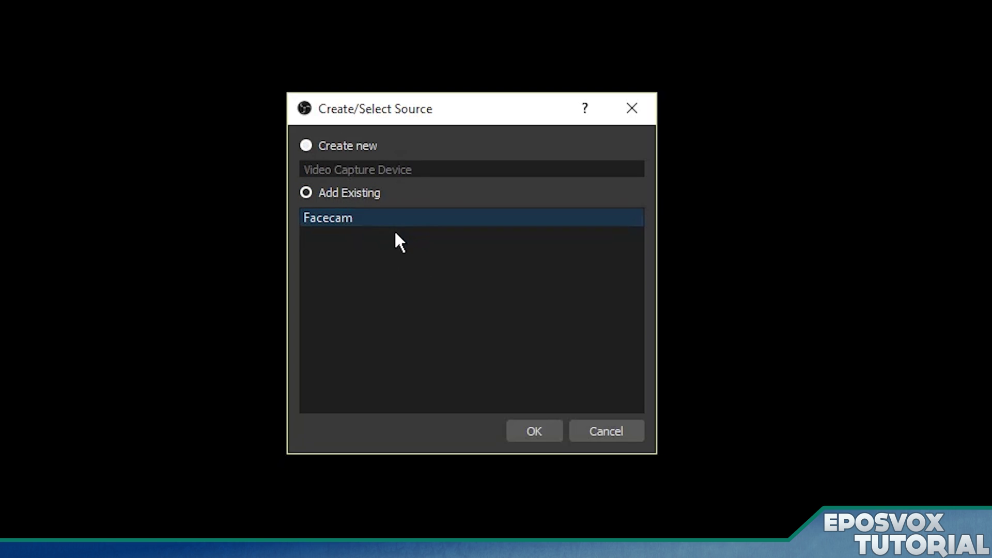
pyautogui.click(558, 434)
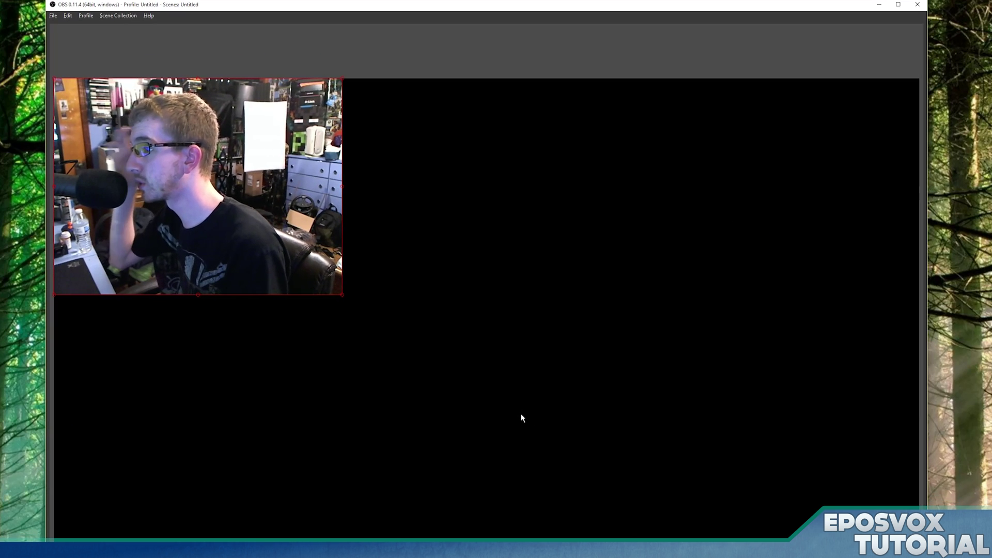
pyautogui.rightClick(279, 217)
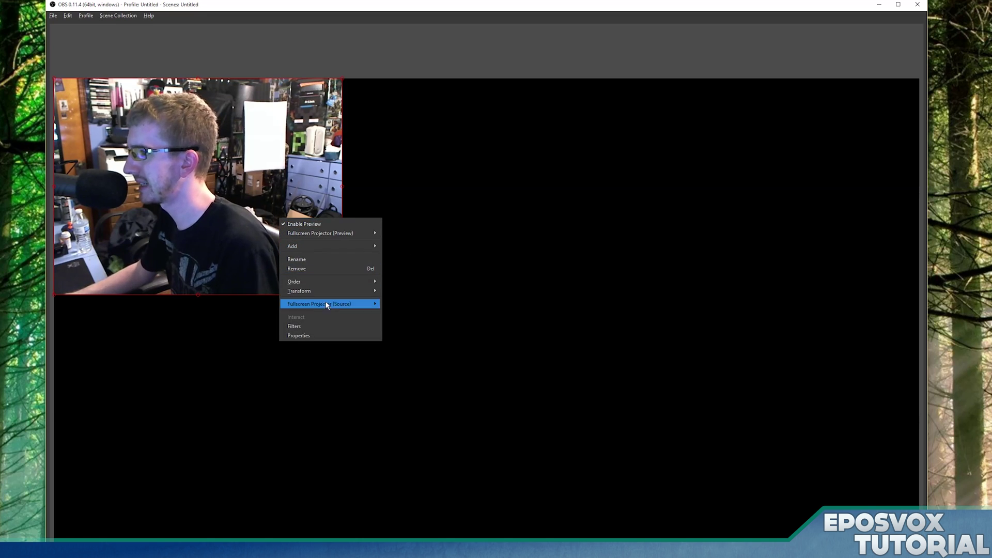
pyautogui.click(319, 339)
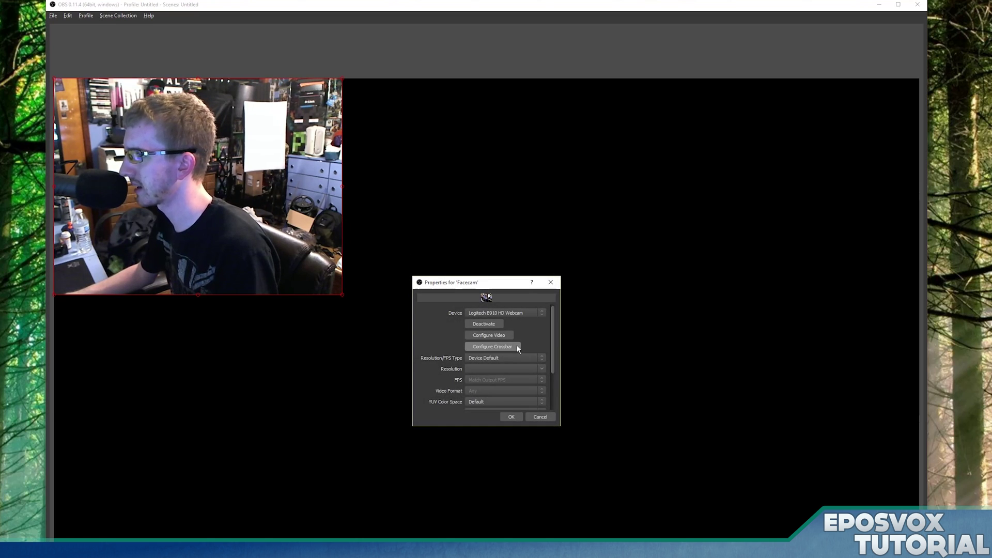
pyautogui.click(514, 358)
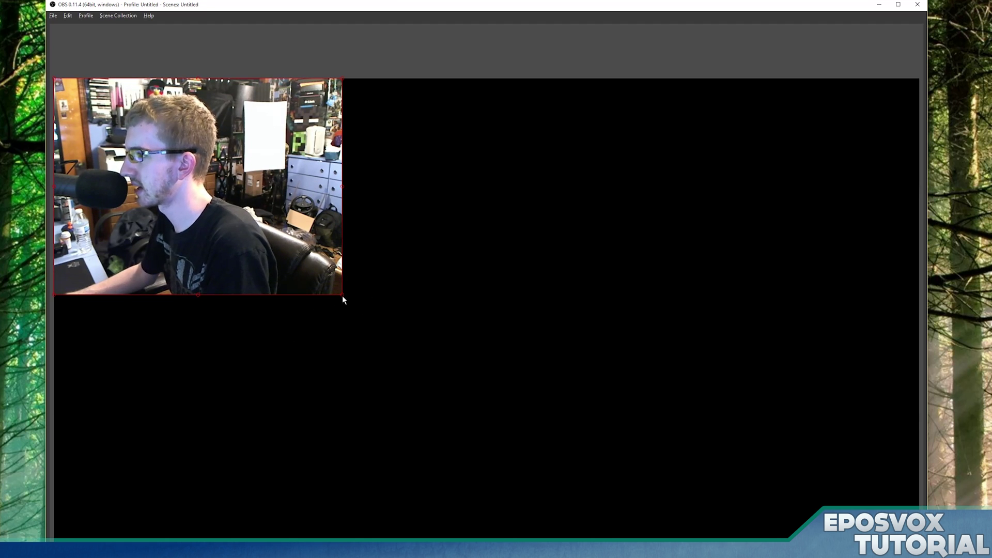
pyautogui.moveTo(342, 296); pyautogui.dragTo(702, 487)
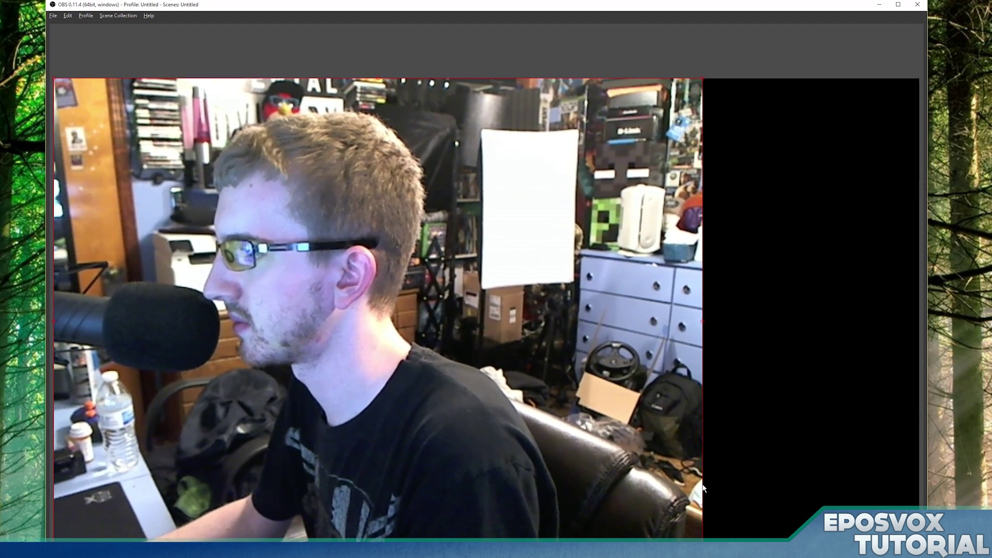
# Stretch the Facecam to screen, then fit it to screen, and bring up its properties.
pyautogui.rightClick(465, 385)
pyautogui.moveTo(518, 459)
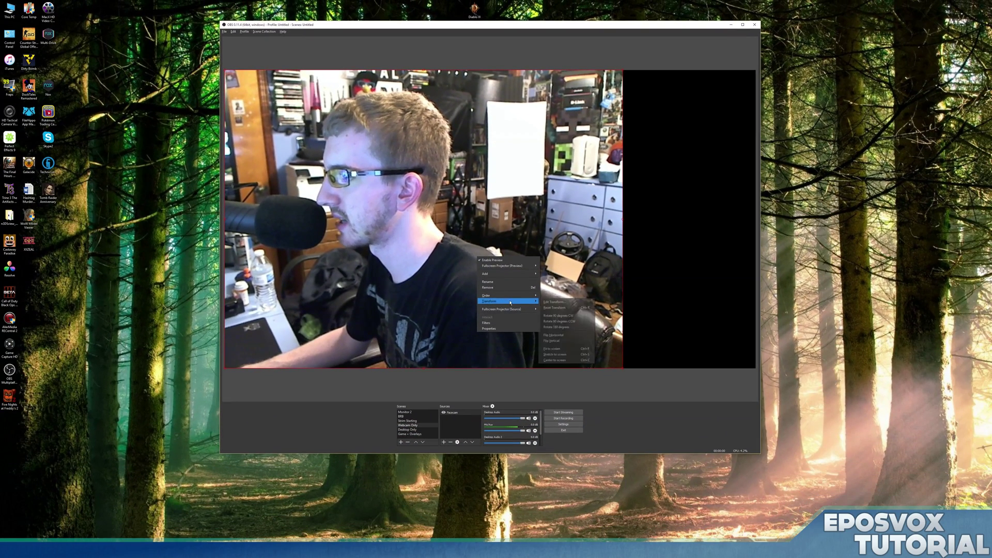
pyautogui.click(556, 354)
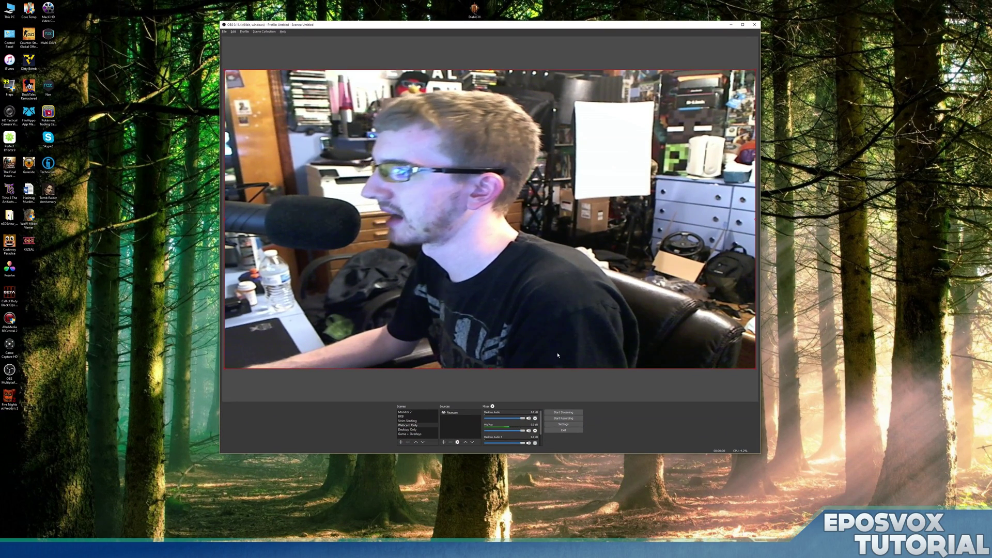
pyautogui.rightClick(512, 286)
pyautogui.moveTo(556, 330)
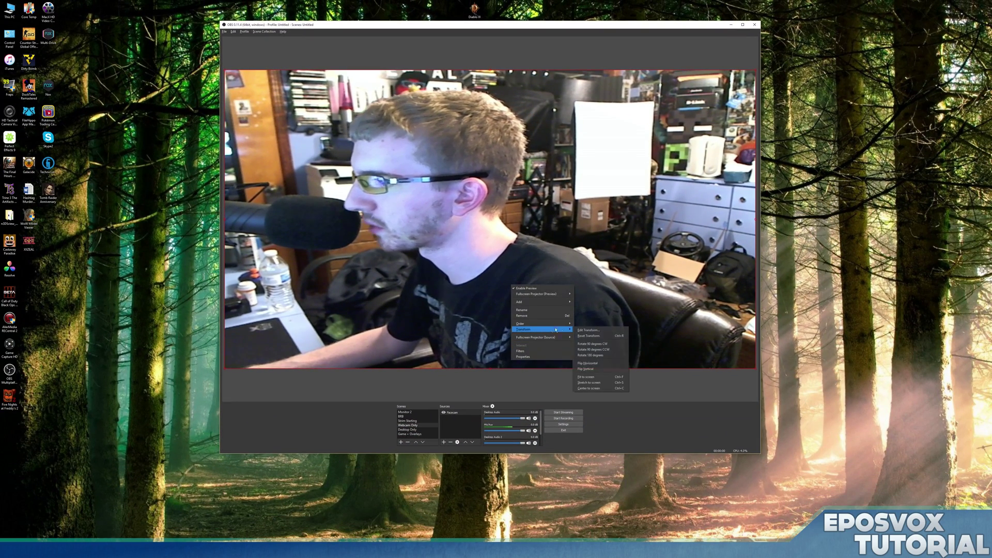
pyautogui.click(585, 377)
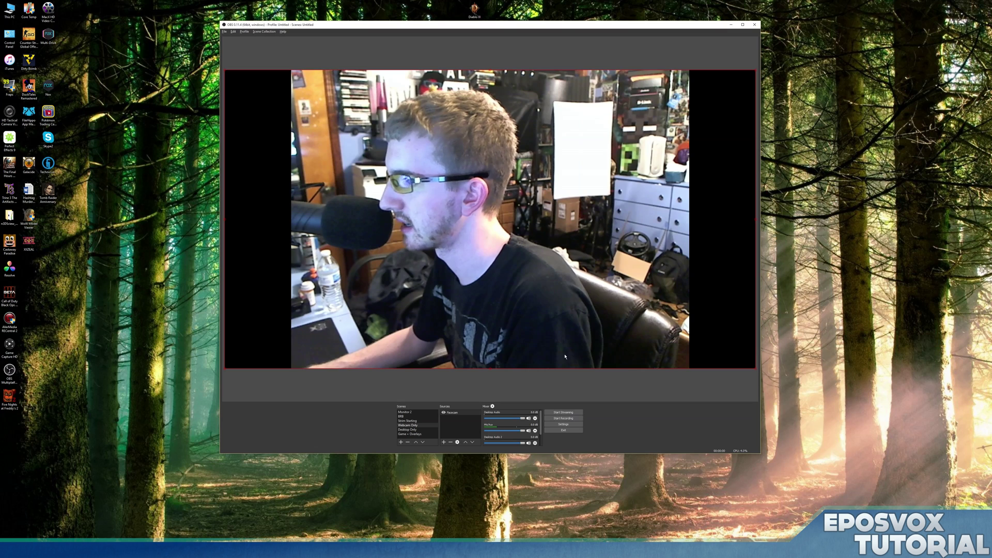
pyautogui.rightClick(462, 208)
pyautogui.click(479, 280)
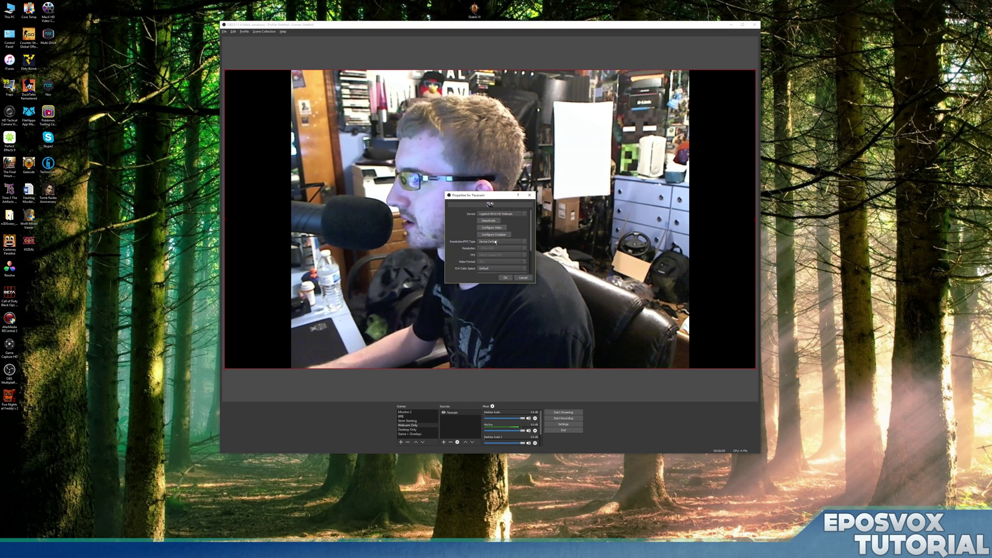
# Give the Facecam a custom 1920x1080 resolution, fit it to screen, and return to Game + Overlays.
pyautogui.click(502, 241)
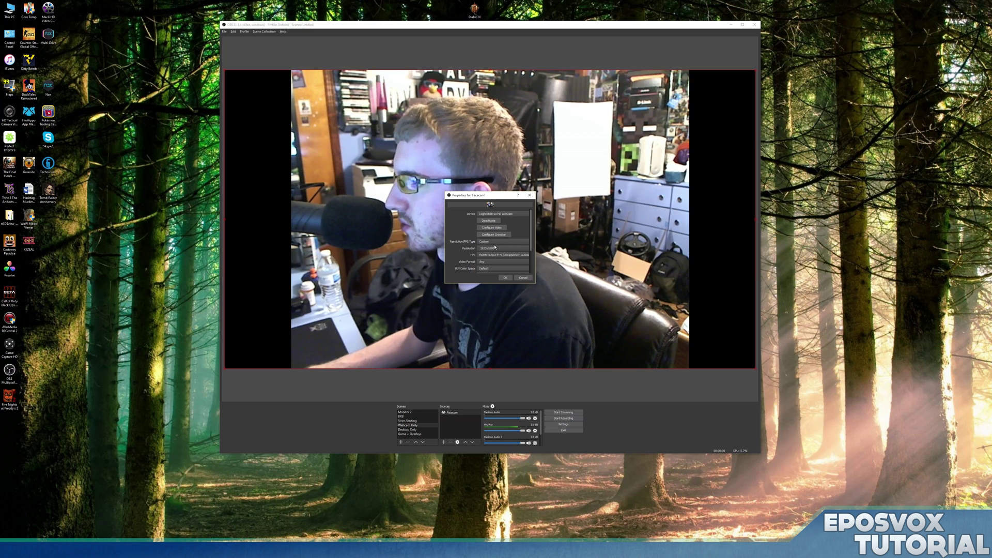
pyautogui.click(509, 278)
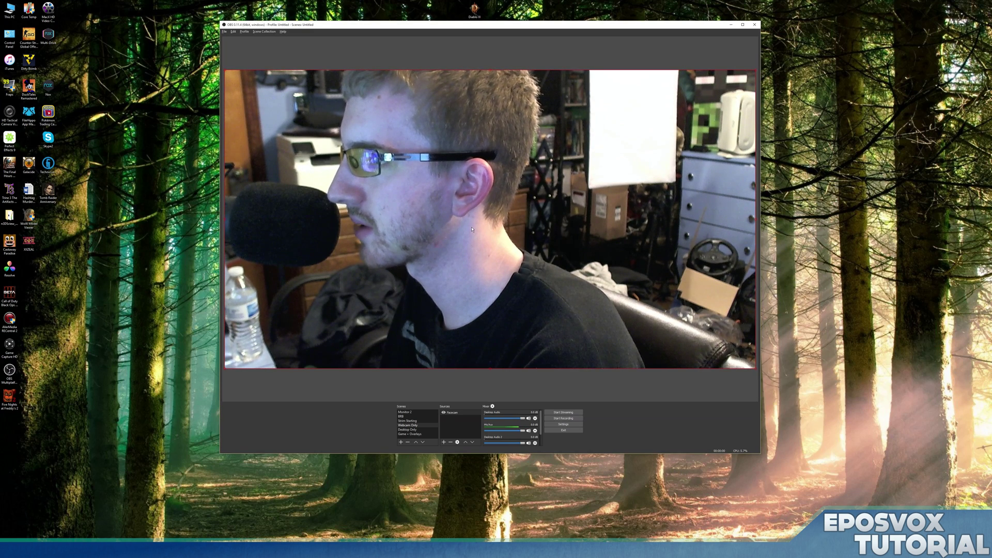
pyautogui.rightClick(471, 229)
pyautogui.moveTo(512, 272)
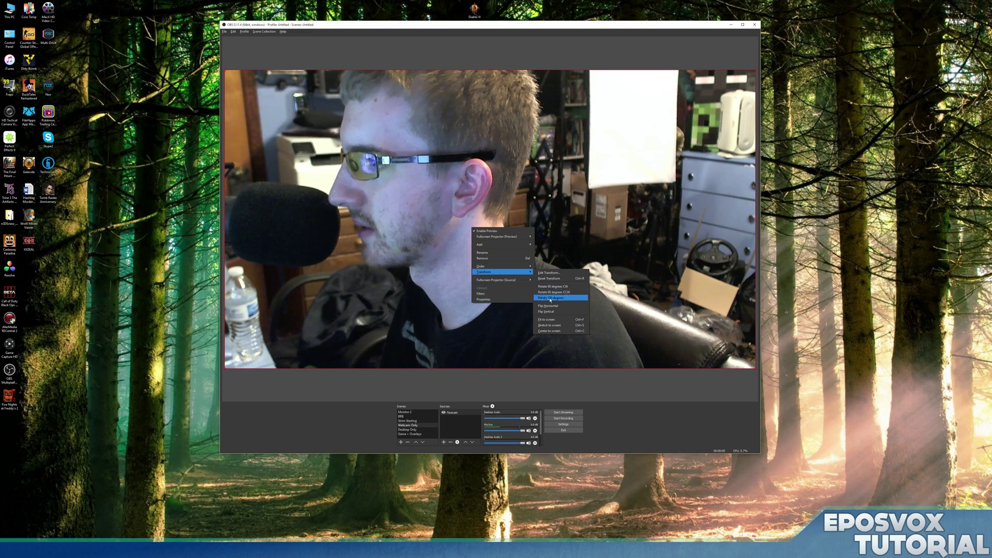
pyautogui.click(547, 319)
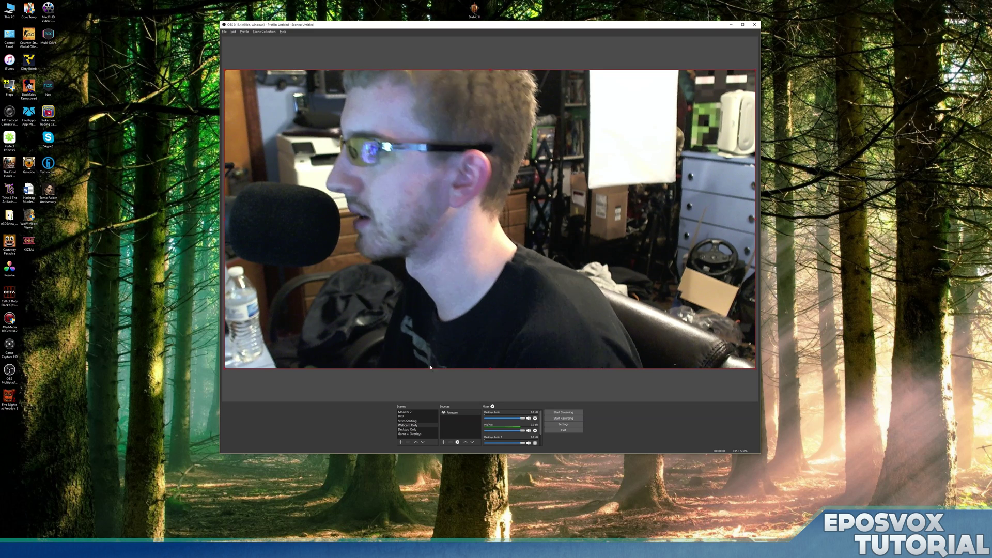
pyautogui.press('F6')
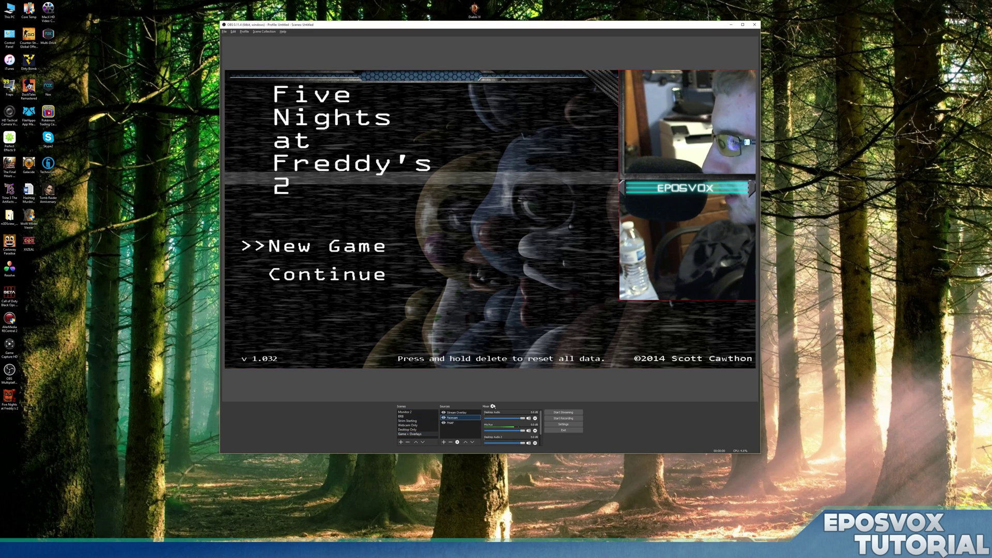
# Shrink the Facecam back into the top-right frame above the EPOSVOX name bar.
pyautogui.moveTo(620, 302); pyautogui.dragTo(632, 254)
pyautogui.moveTo(659, 221); pyautogui.dragTo(646, 151)
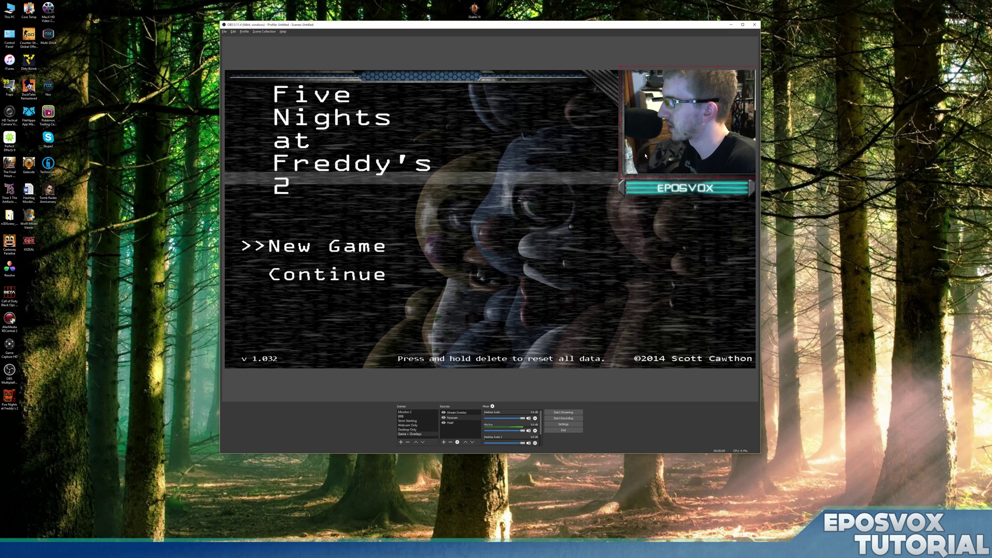